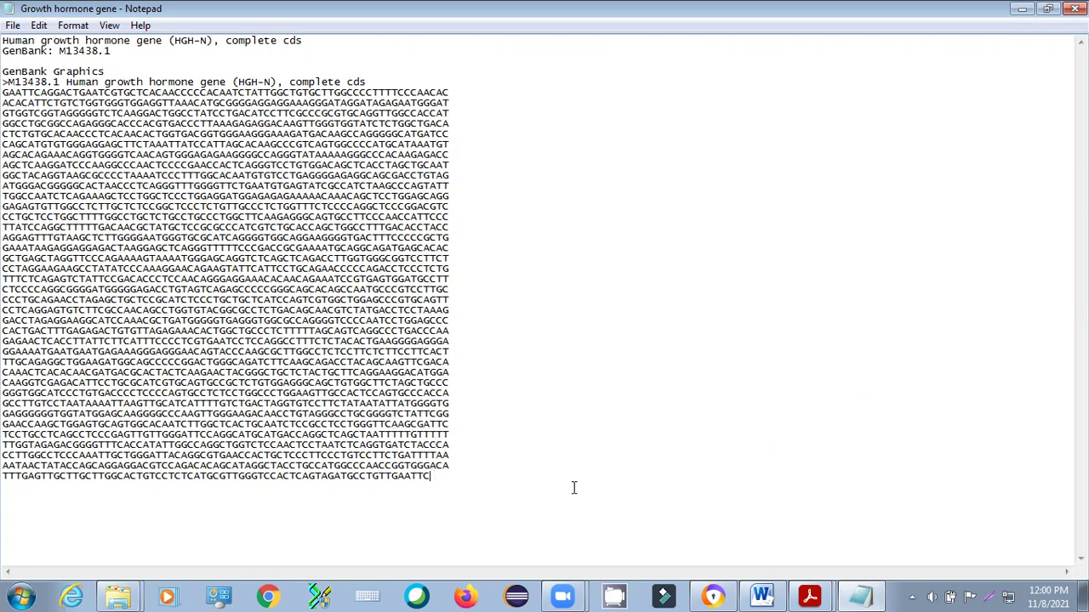
# Step: Switch to the web browser and search Google for "nucleotide blast ncbi"
pyautogui.click(713, 595)
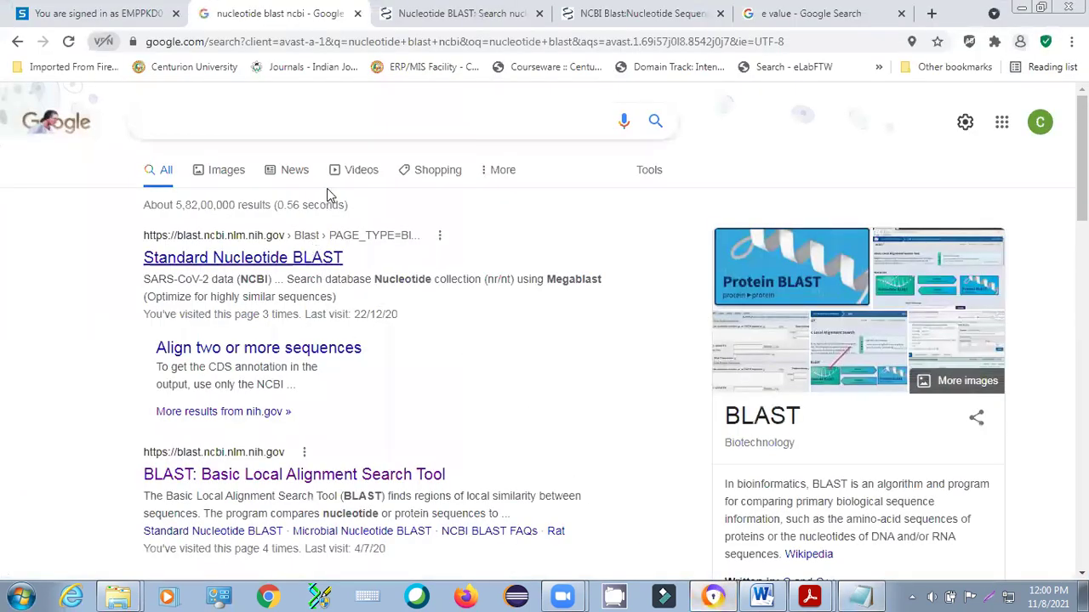
pyautogui.click(315, 117)
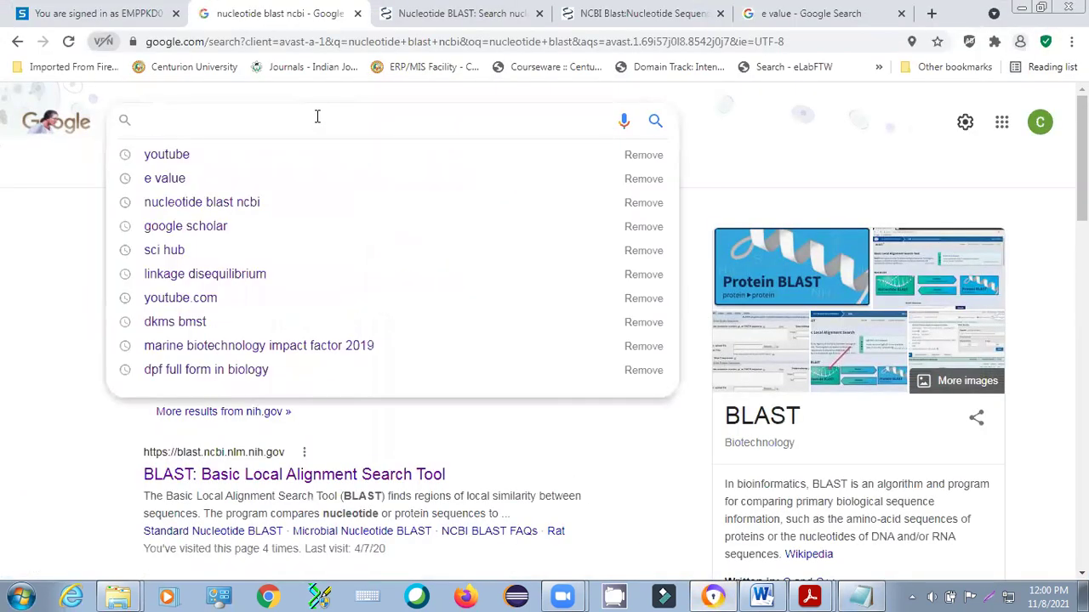
pyautogui.click(252, 210)
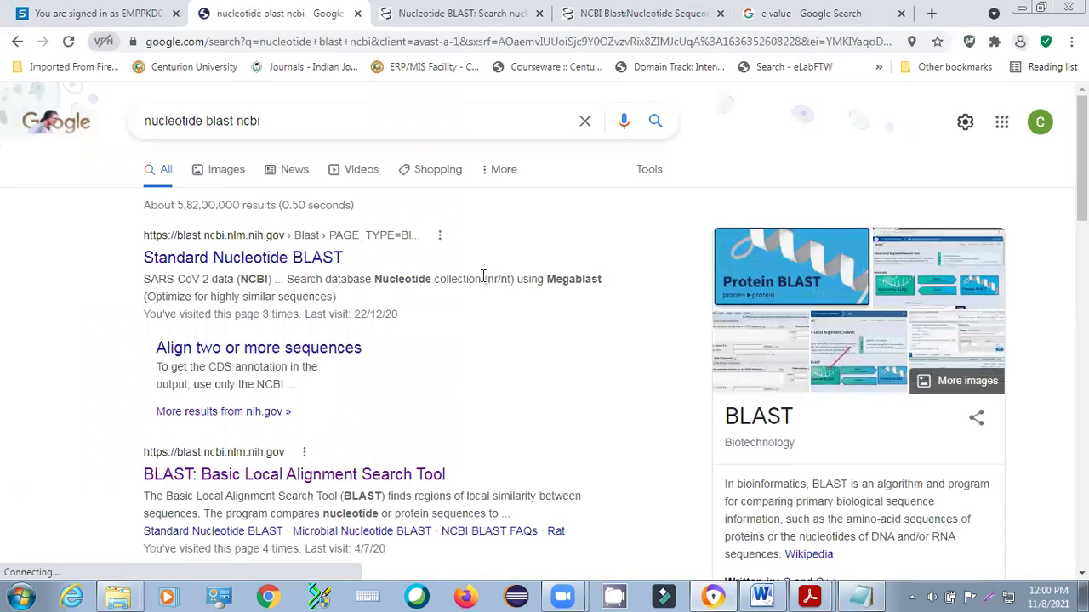
pyautogui.scroll(-1, 463, 297)
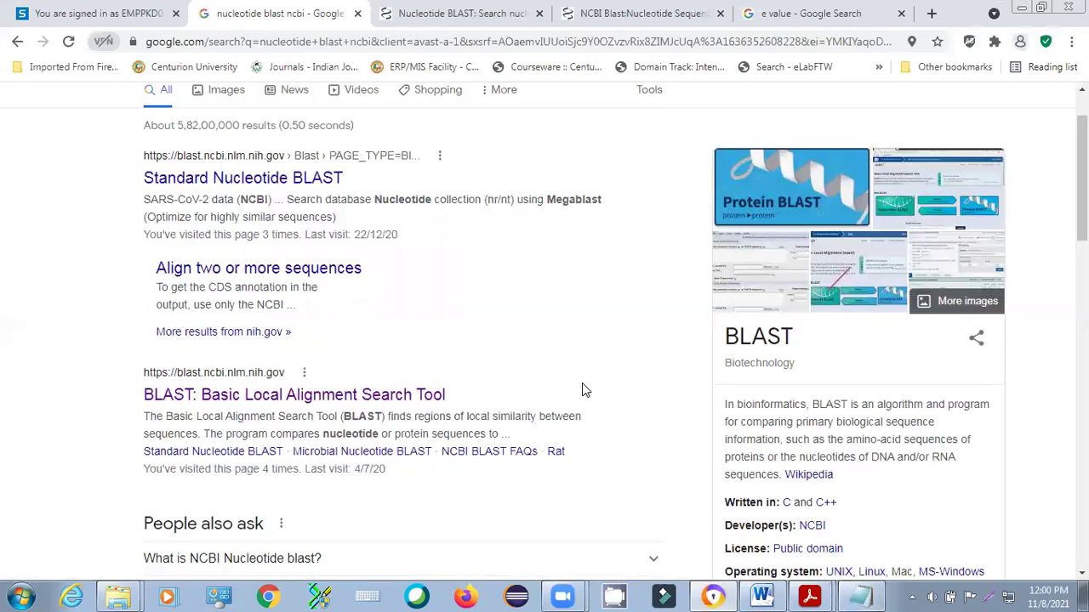
# Step: Switch to the Growth hormone gene file in Notepad and examine its FASTA header and the complete nucleotide sequence
pyautogui.click(876, 595)
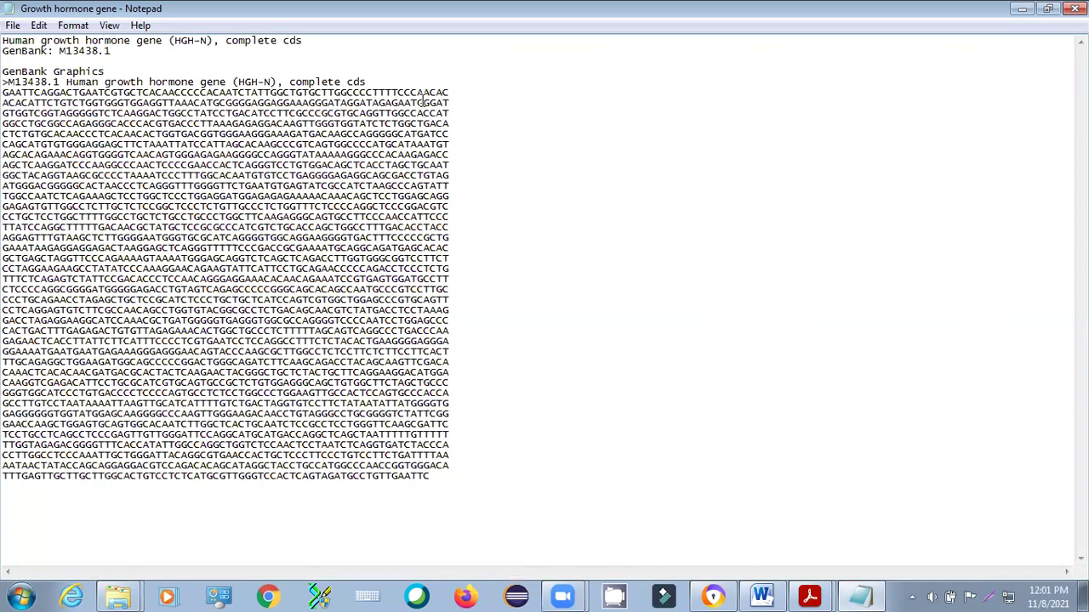
pyautogui.moveTo(371, 82); pyautogui.dragTo(4, 61)
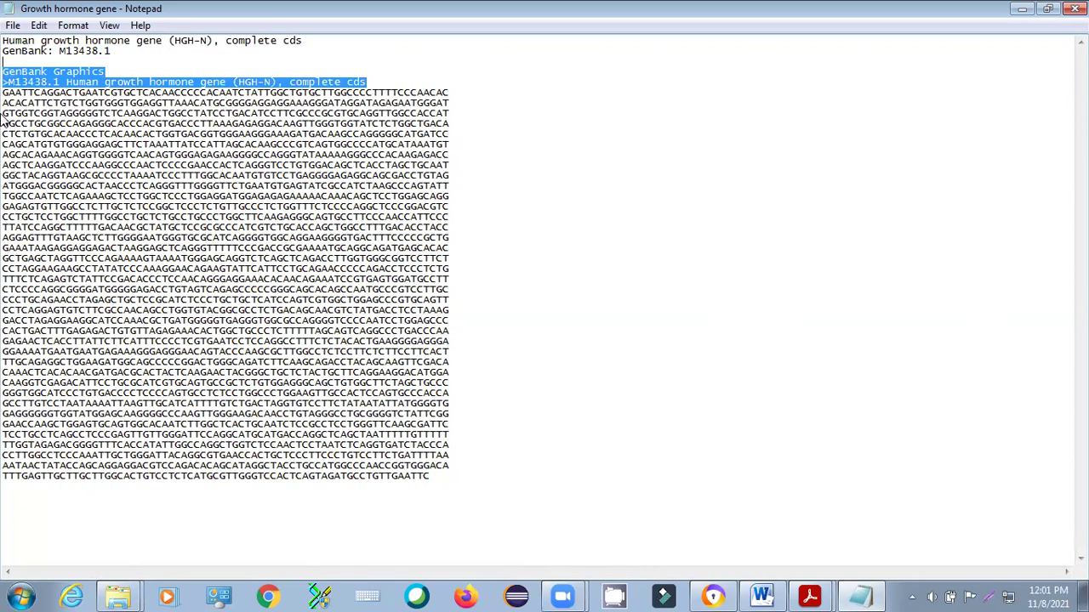
pyautogui.moveTo(3, 93); pyautogui.dragTo(439, 476)
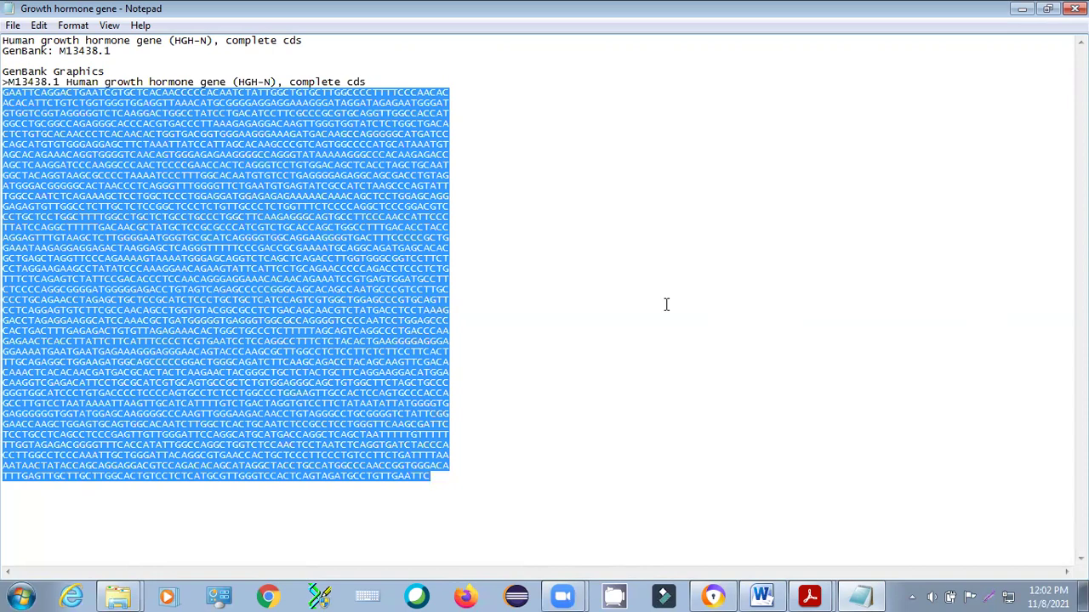
pyautogui.click(549, 382)
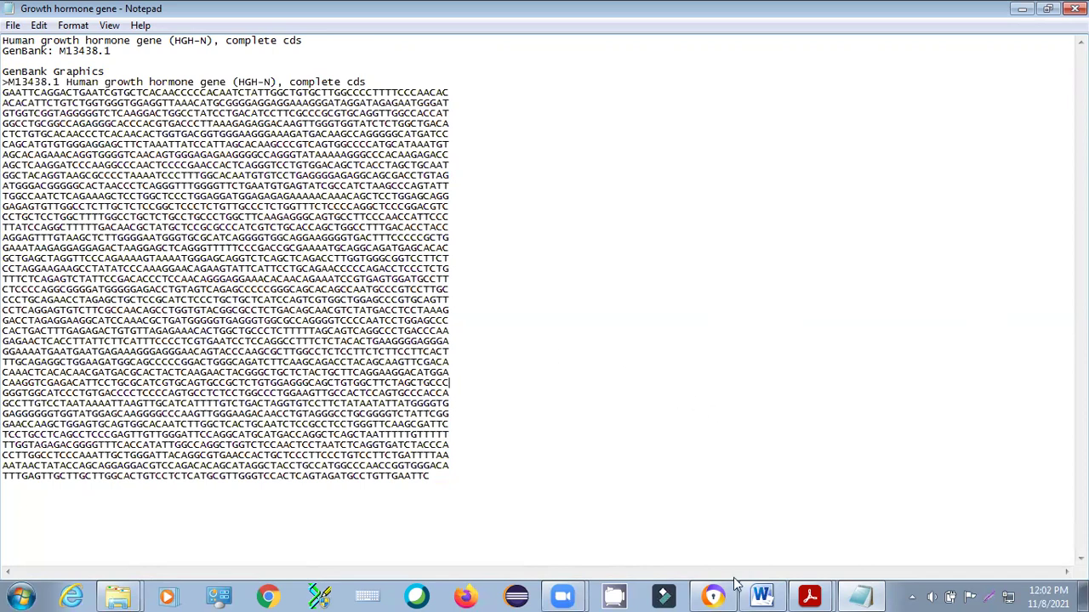
# Step: Return to the browser's search results, open "BLAST: Basic Local Alignment Search Tool" and go to its Nucleotide BLAST page
pyautogui.click(713, 596)
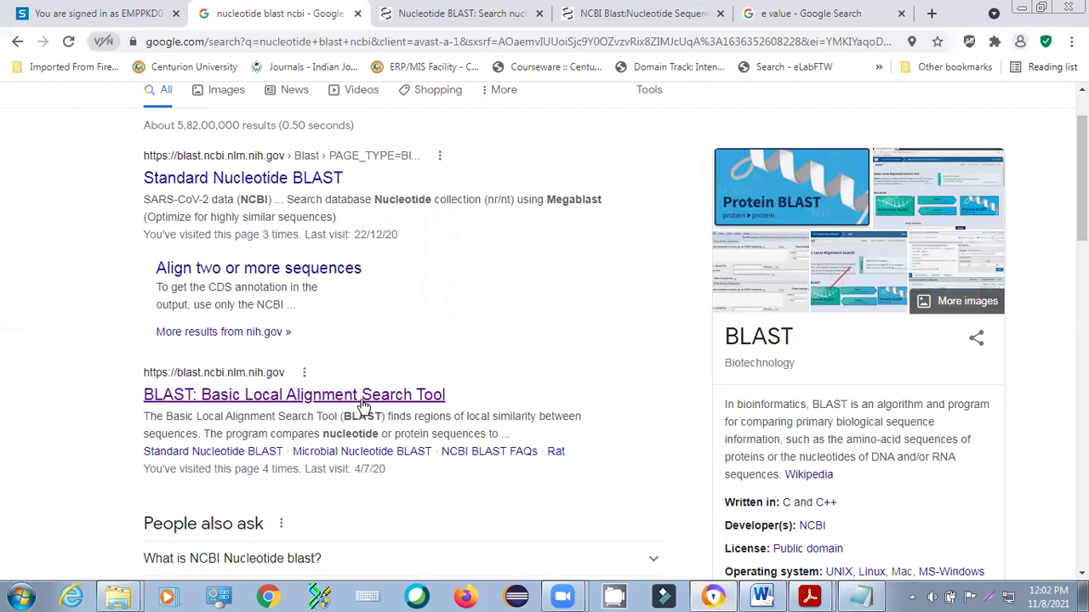
pyautogui.scroll(1, 502, 398)
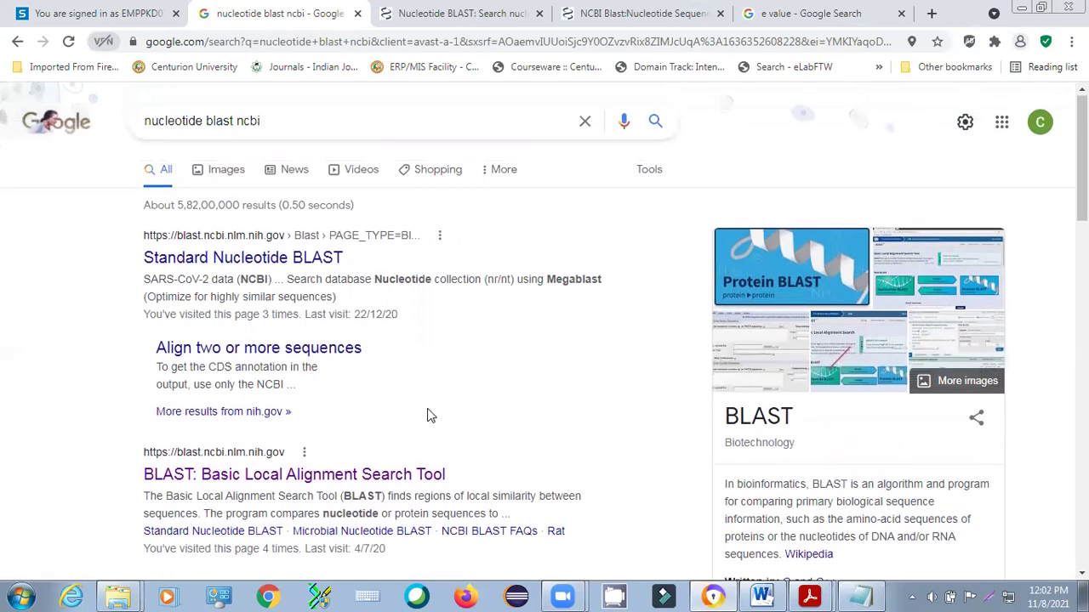
pyautogui.scroll(-1, 473, 405)
pyautogui.click(361, 406)
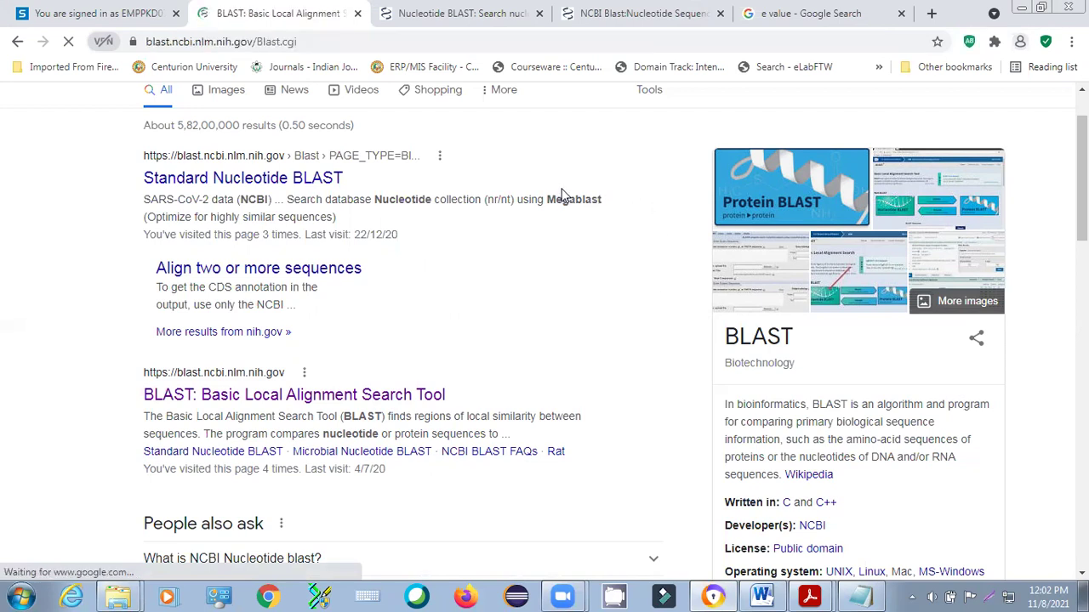
pyautogui.scroll(-2, 598, 256)
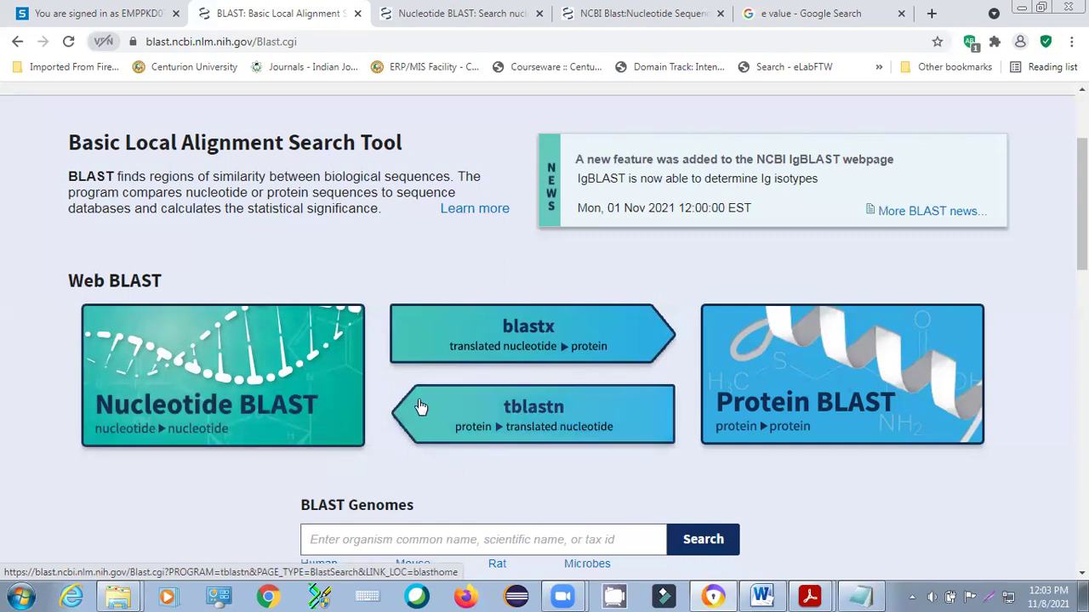
pyautogui.click(302, 405)
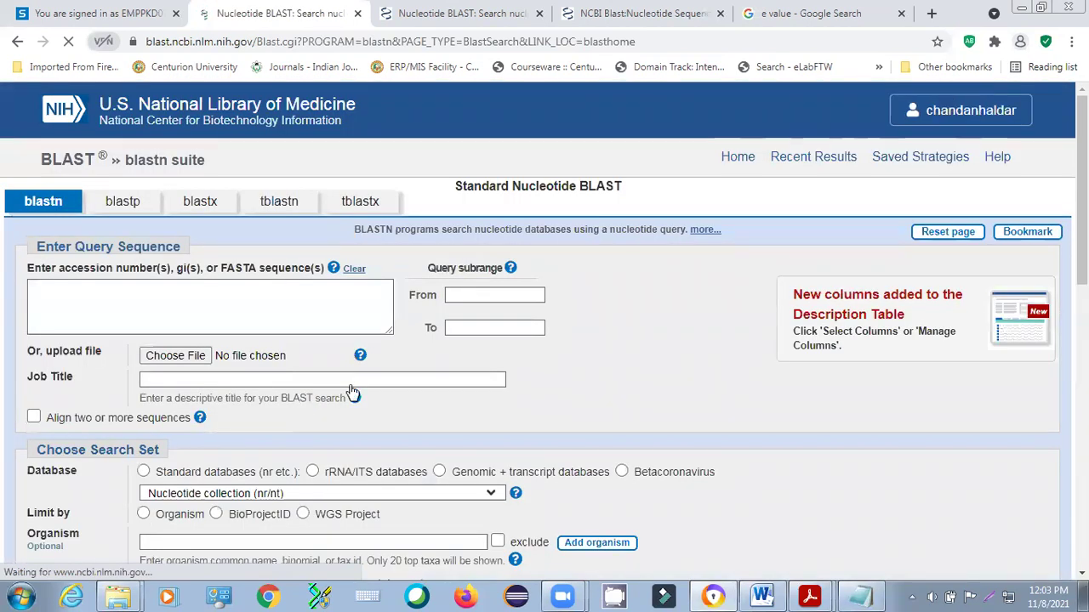
# Step: Copy the full growth hormone gene sequence without its header from Notepad and paste it into the blastn query sequence box
pyautogui.click(861, 596)
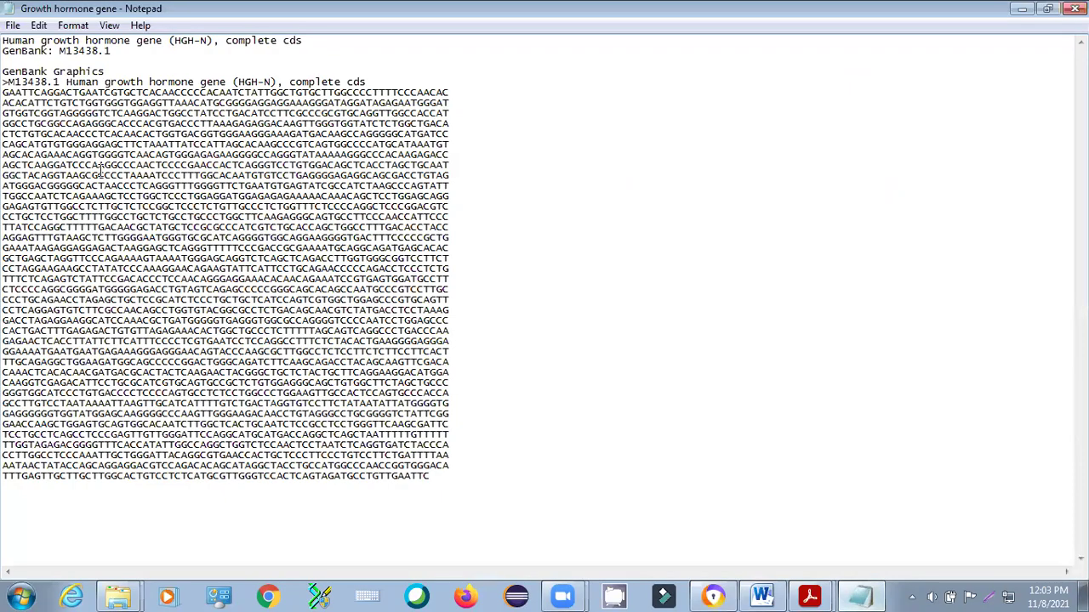
pyautogui.moveTo(4, 95); pyautogui.dragTo(430, 478)
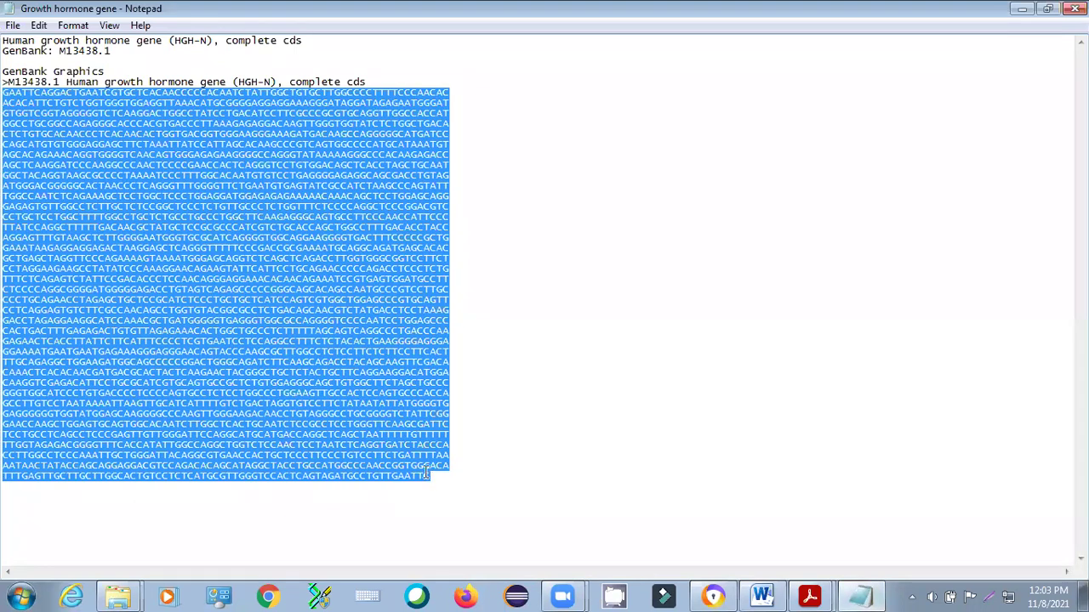
pyautogui.rightClick(262, 299)
pyautogui.click(310, 352)
pyautogui.click(714, 595)
pyautogui.click(197, 377)
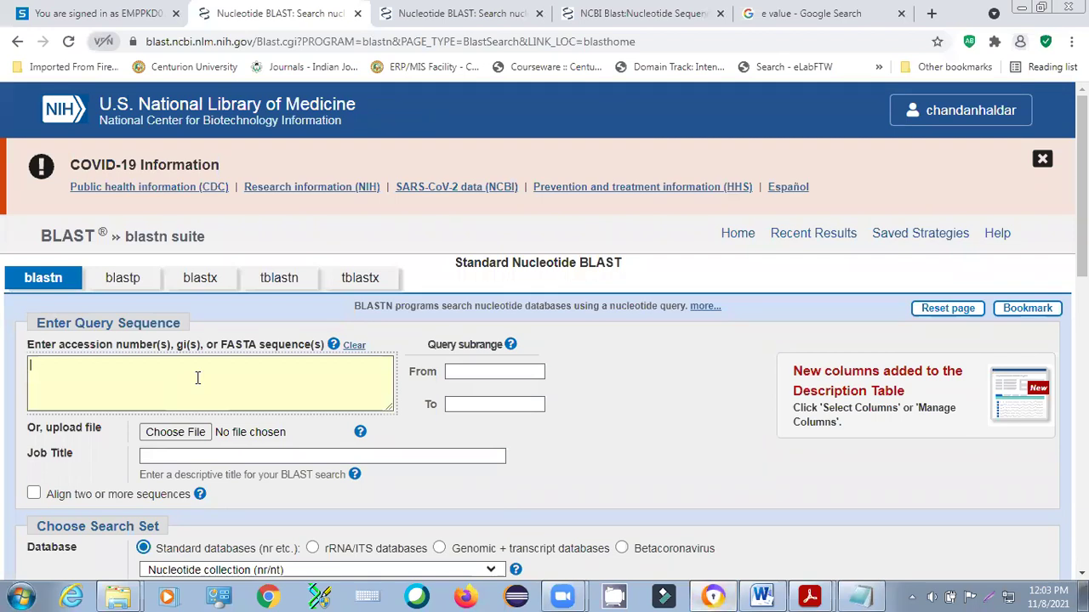
pyautogui.rightClick(198, 378)
pyautogui.click(260, 254)
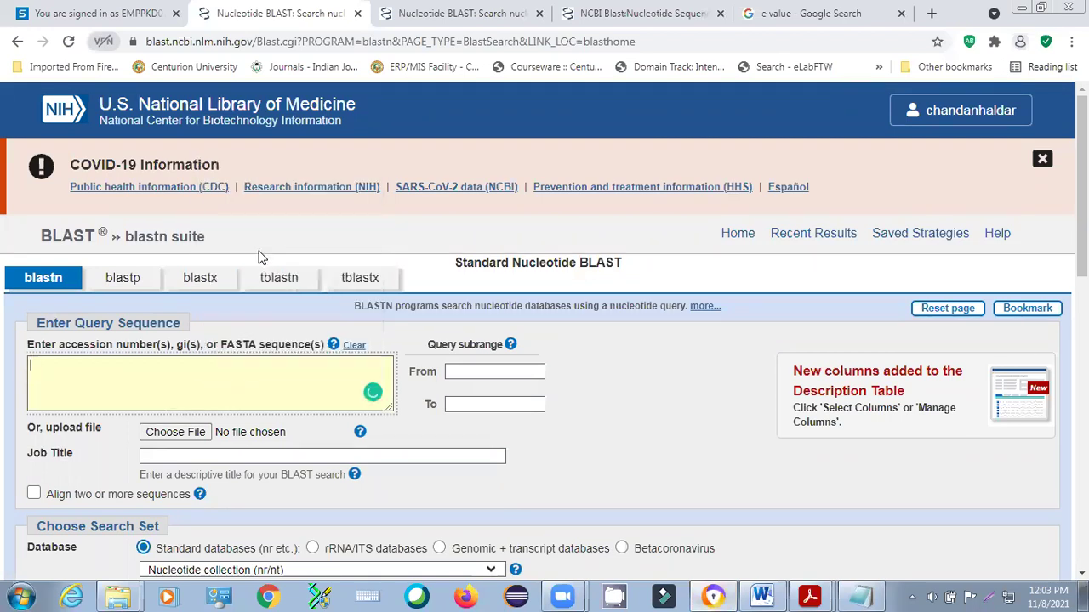
# Step: Review the source sequence in Notepad and the blastn query options, including query subrange, job title and pasted query sequence
pyautogui.scroll(-3, 511, 366)
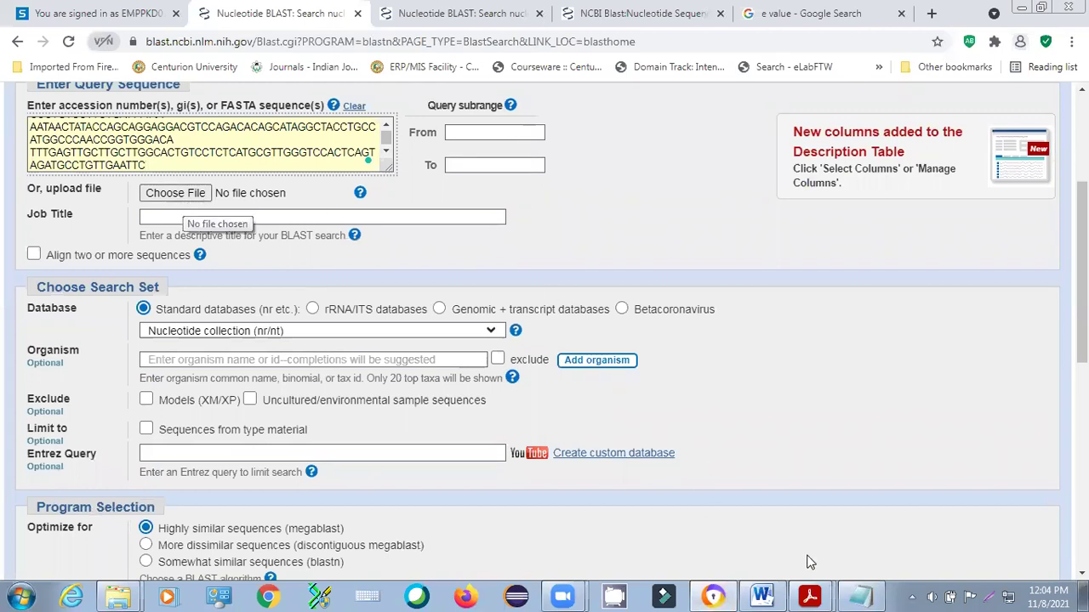
pyautogui.click(864, 596)
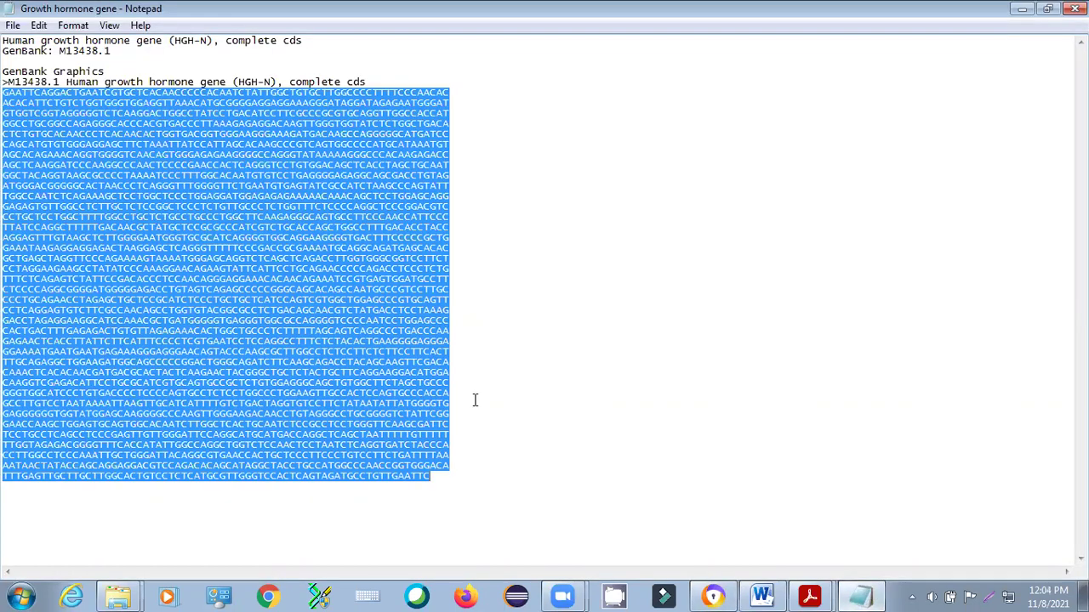
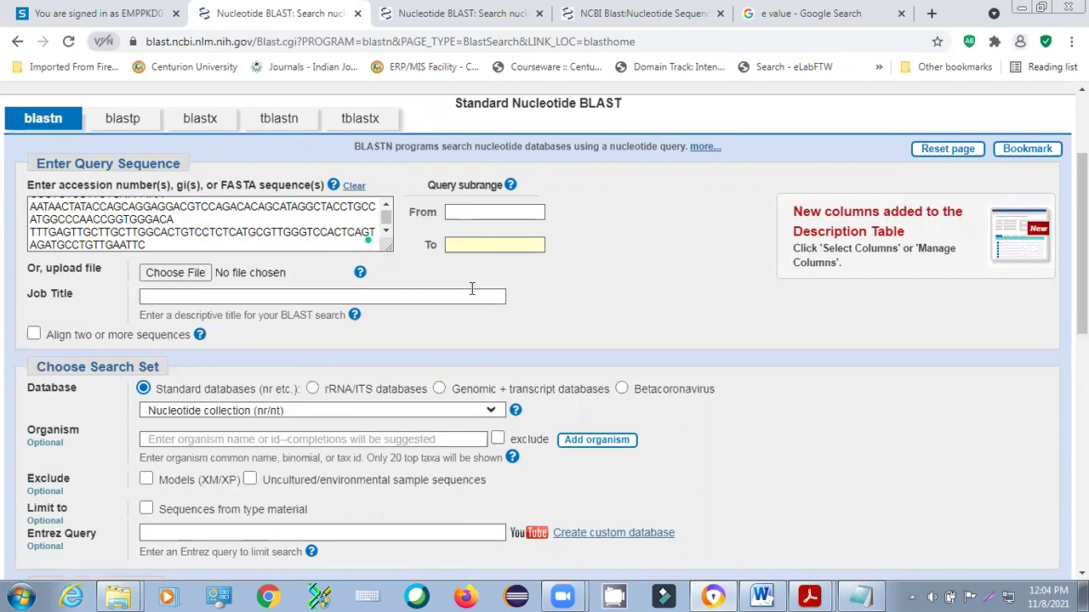
pyautogui.click(465, 293)
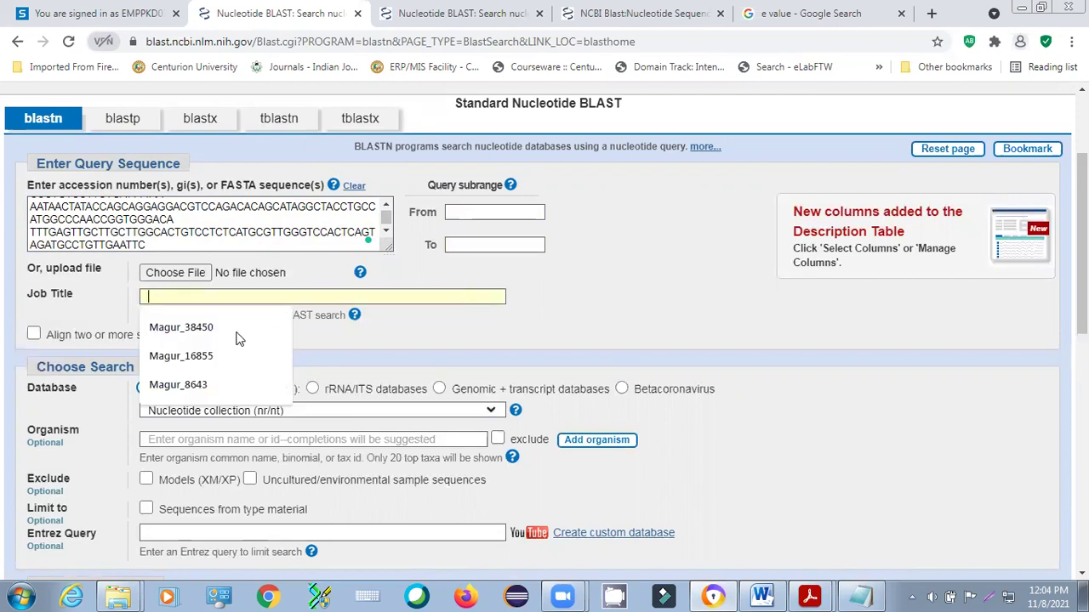
pyautogui.click(585, 315)
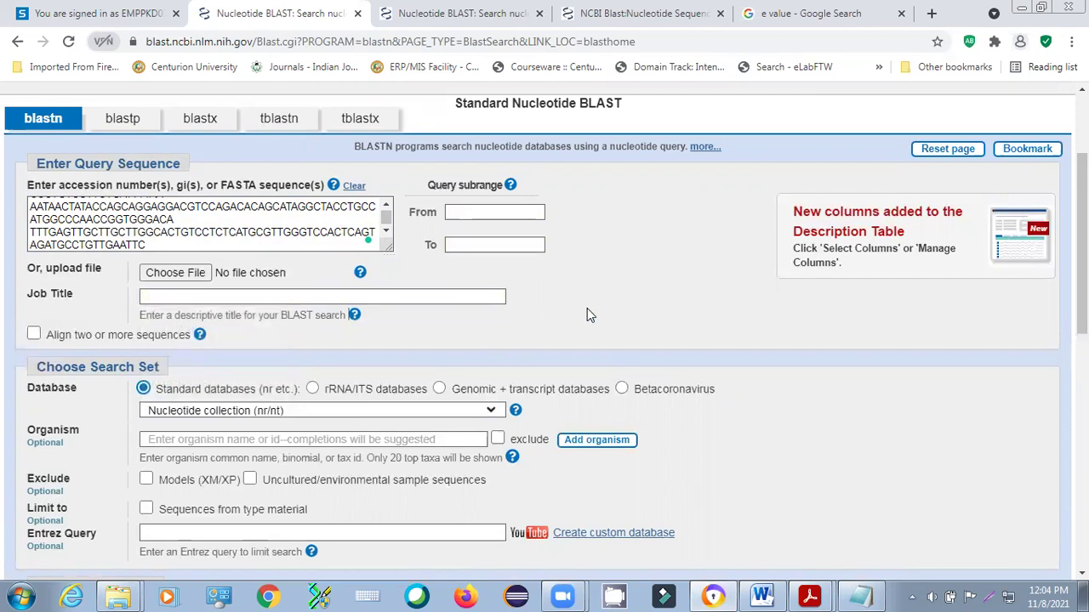
pyautogui.scroll(-1, 588, 311)
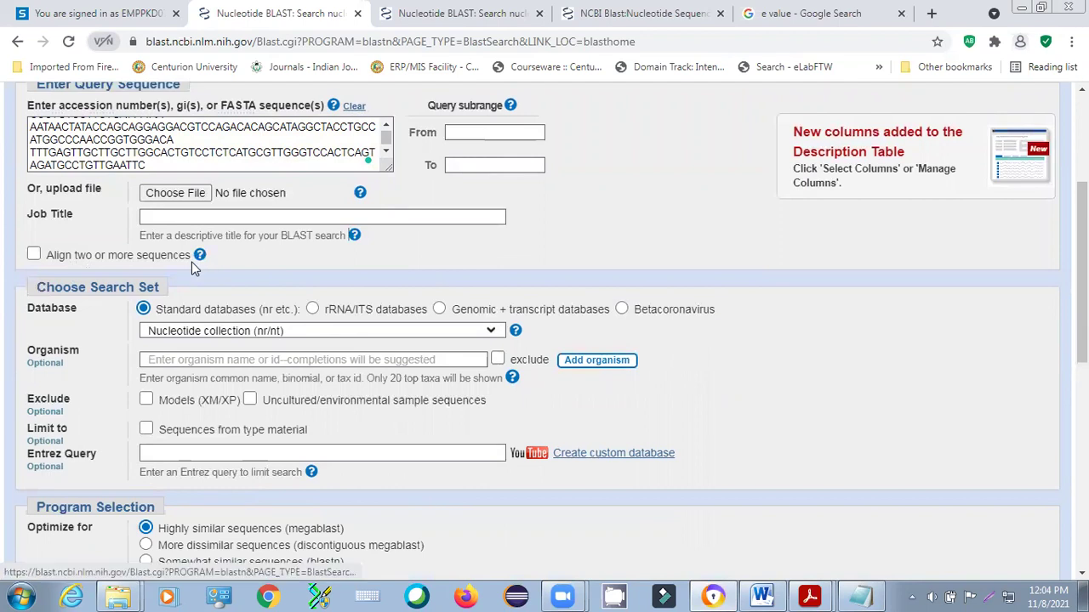
pyautogui.scroll(-1, 356, 271)
pyautogui.scroll(3, 360, 267)
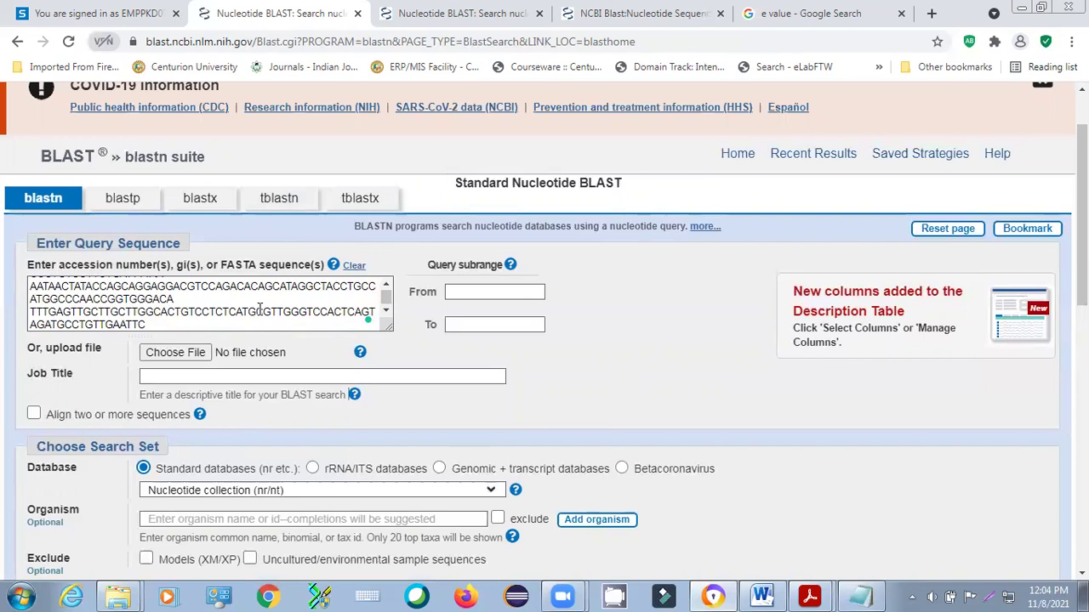
pyautogui.click(201, 323)
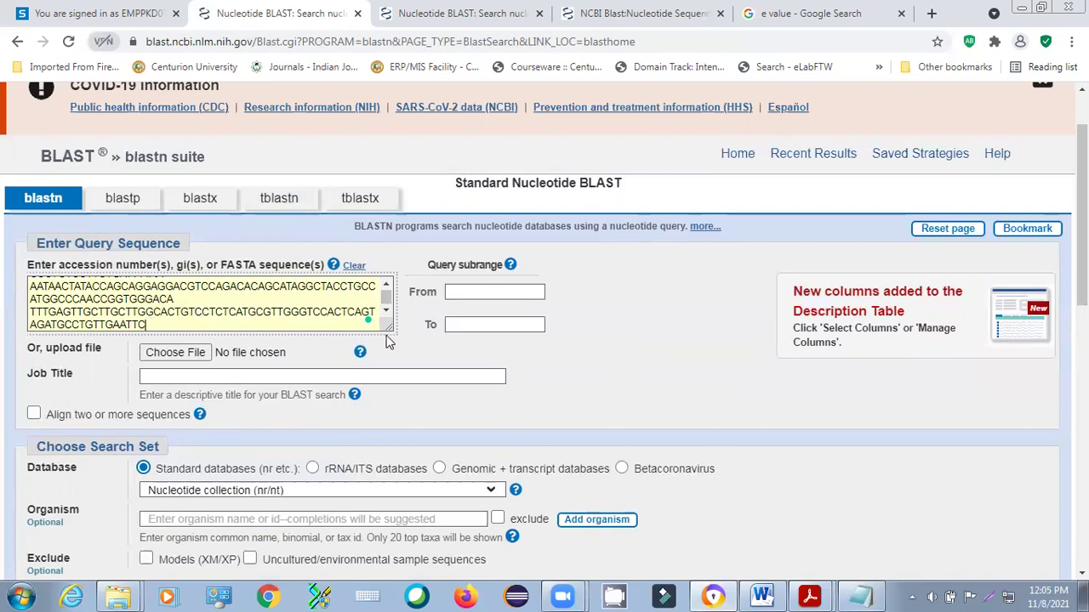
# Step: Run BLAST against the Nucleotide collection (nr/nt) database with megablast for highly similar sequences, showing results in a new window
pyautogui.scroll(-2, 467, 319)
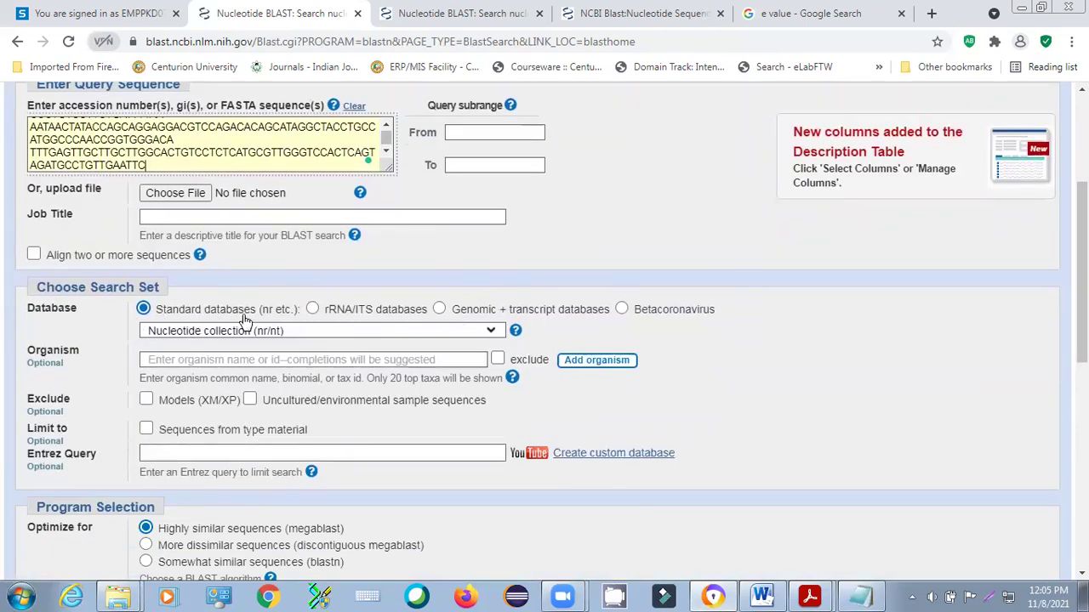
pyautogui.scroll(-1, 353, 330)
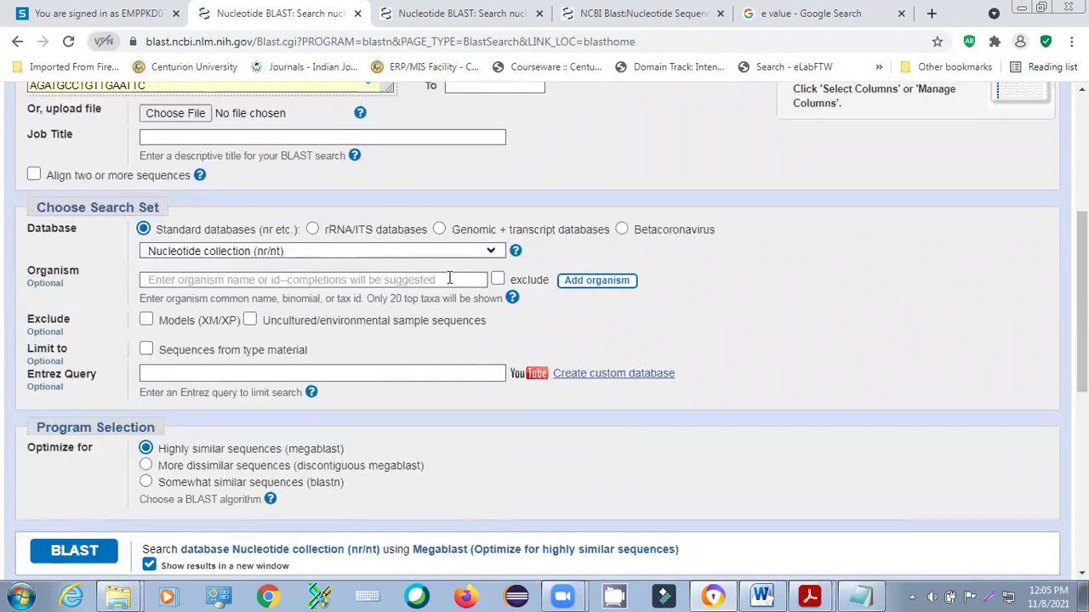
pyautogui.click(447, 278)
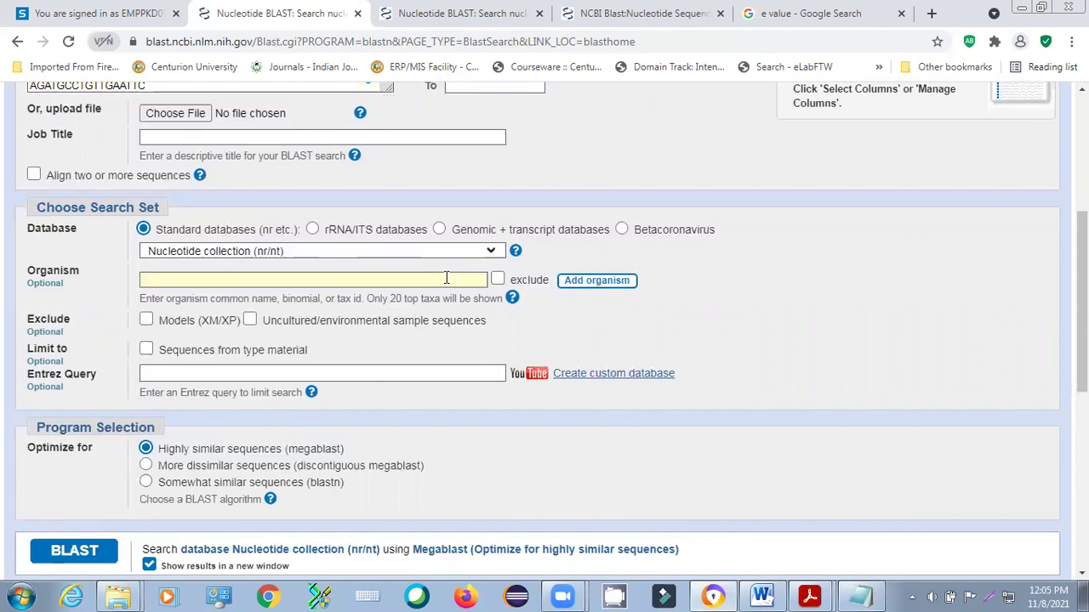
pyautogui.click(721, 272)
pyautogui.scroll(-1, 384, 311)
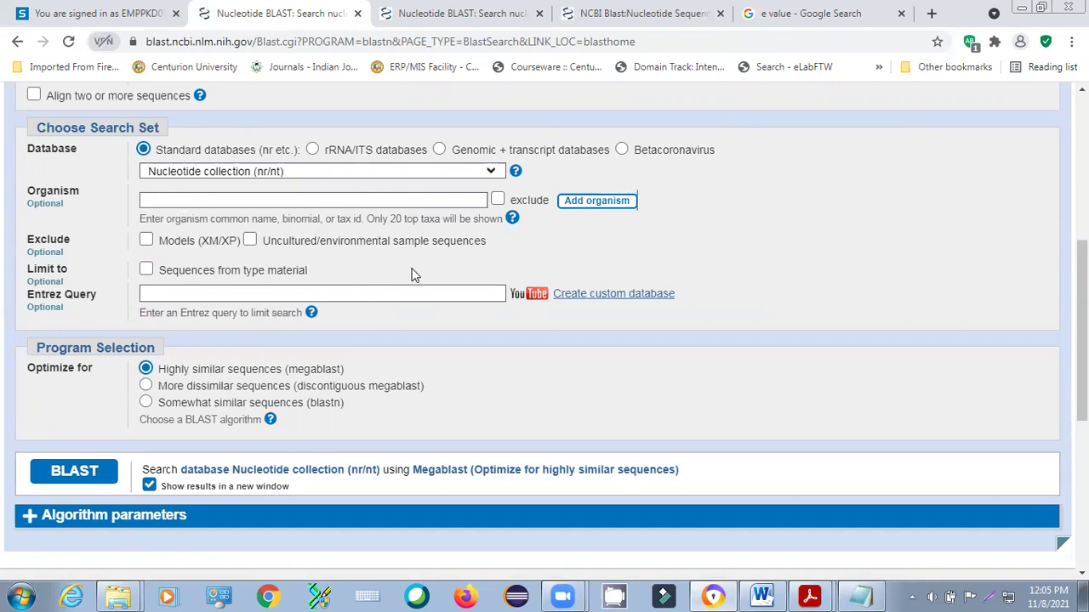
pyautogui.scroll(-2, 413, 274)
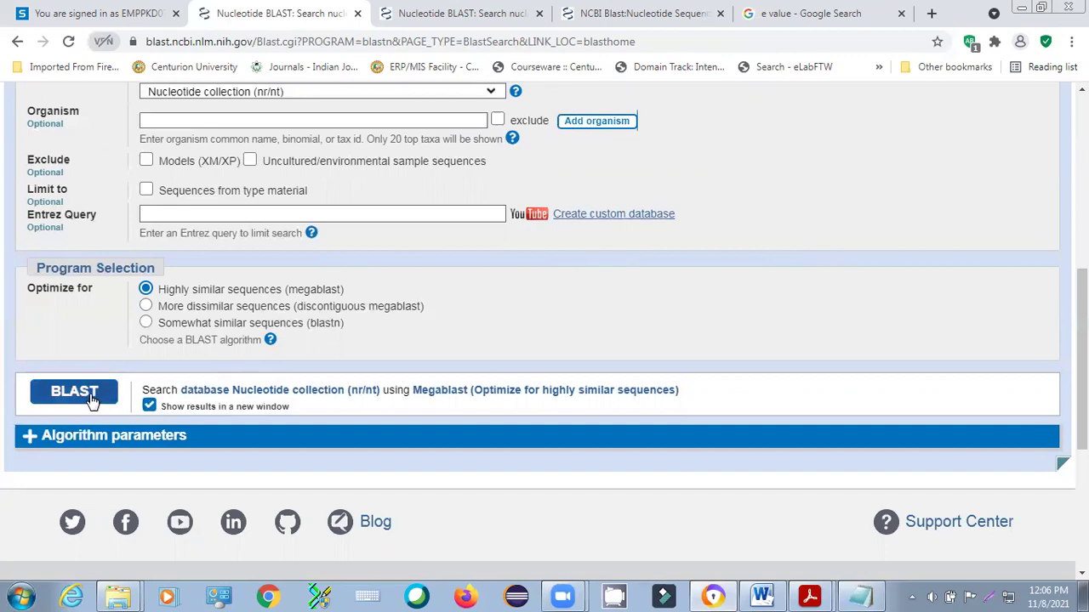
pyautogui.click(149, 407)
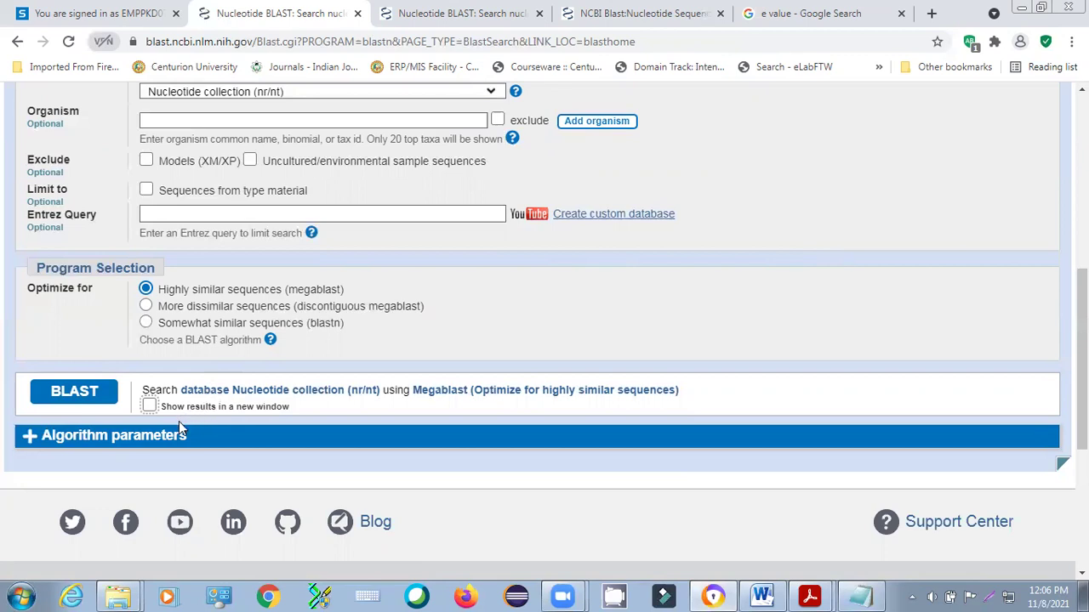
pyautogui.click(149, 407)
pyautogui.click(74, 392)
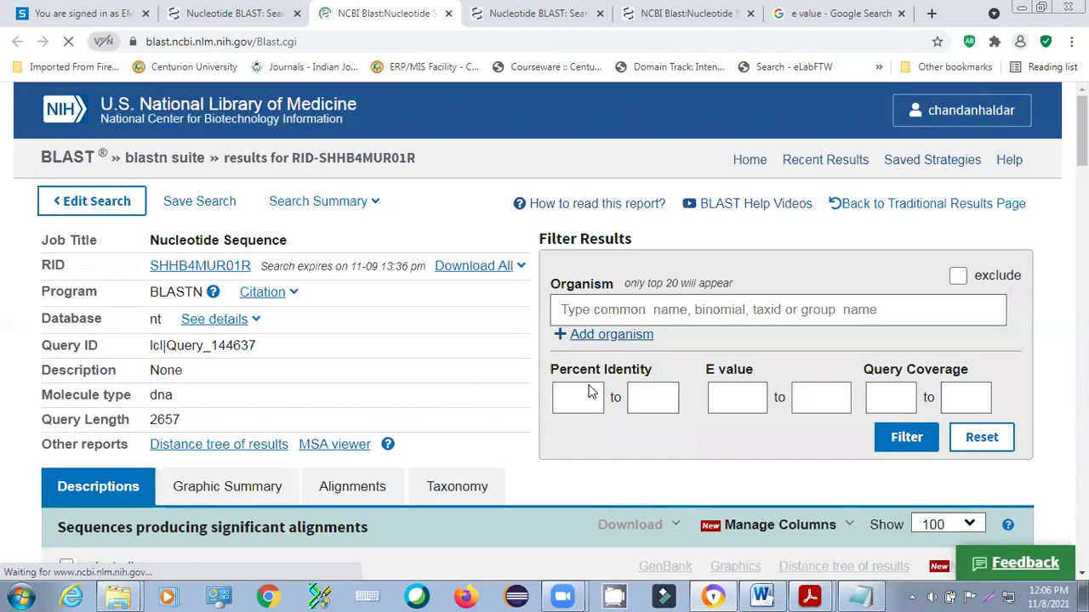
# Step: Examine the search summary on the BLAST results page, highlighting the query length
pyautogui.scroll(-1, 545, 388)
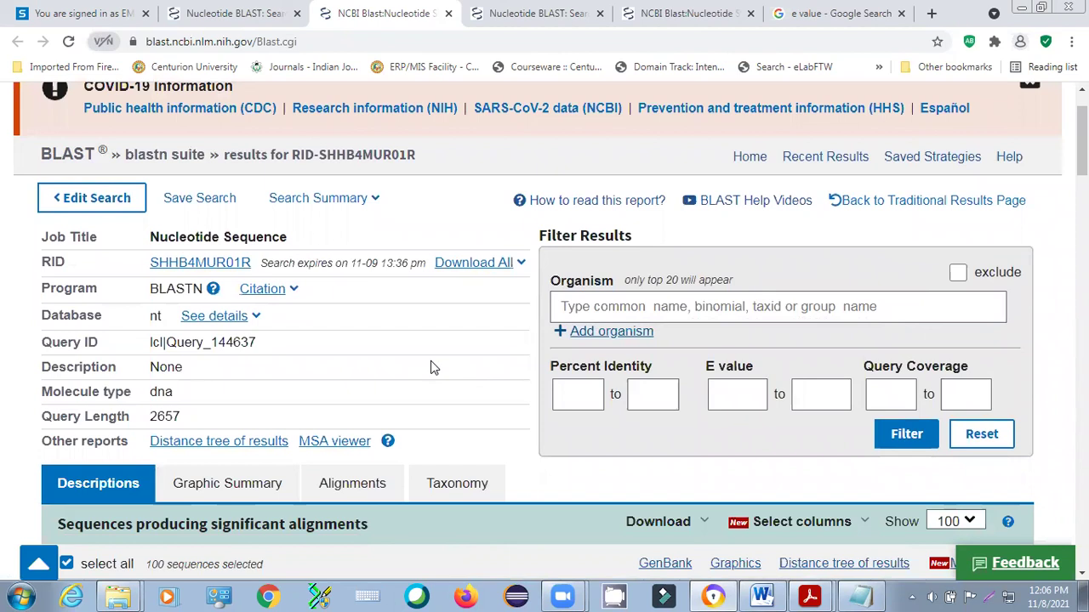
pyautogui.scroll(-1, 440, 364)
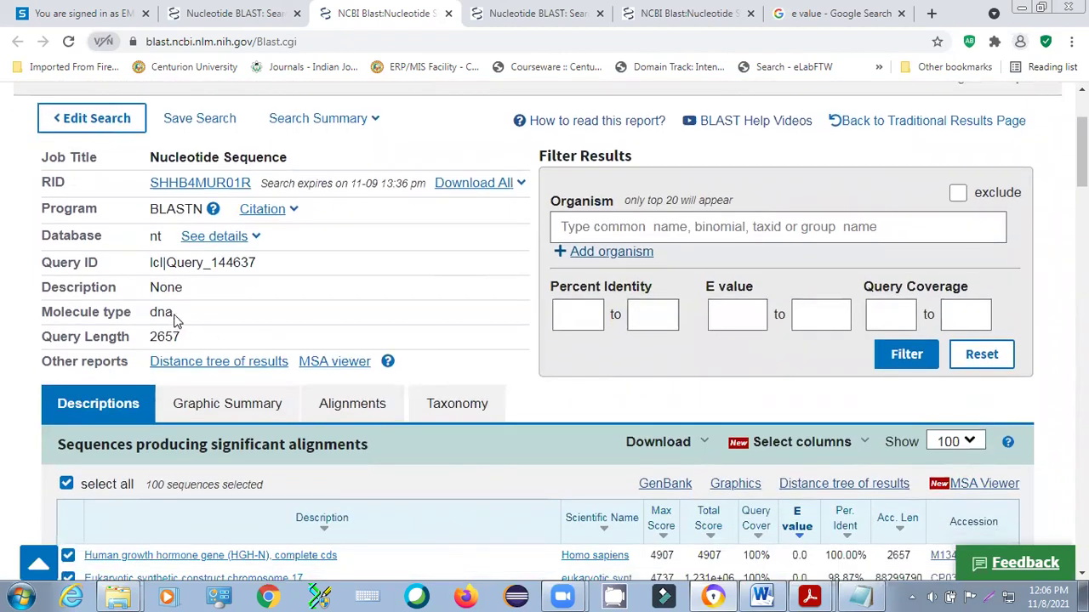
pyautogui.doubleClick(151, 339)
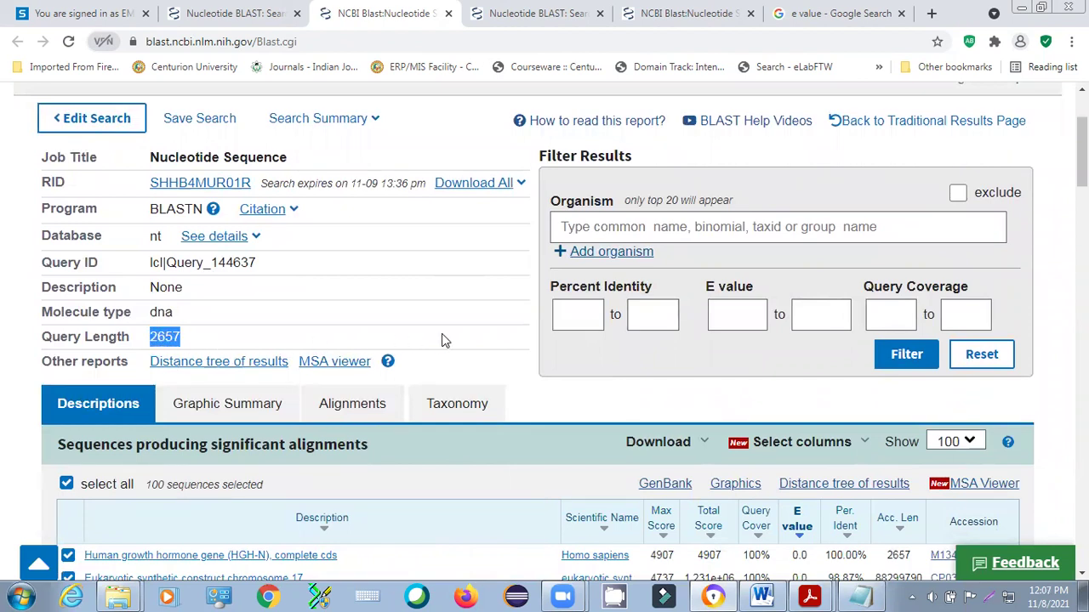
# Step: Examine the top hits in the table of sequences producing significant alignments, including their scores, query cover and E values
pyautogui.scroll(-1, 442, 333)
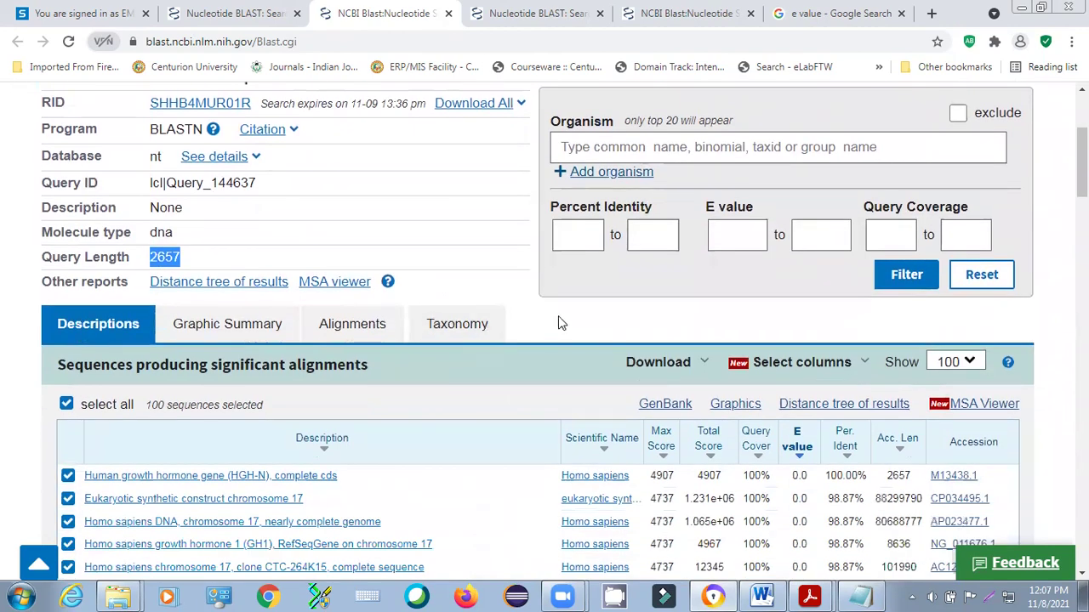
pyautogui.scroll(-3, 562, 319)
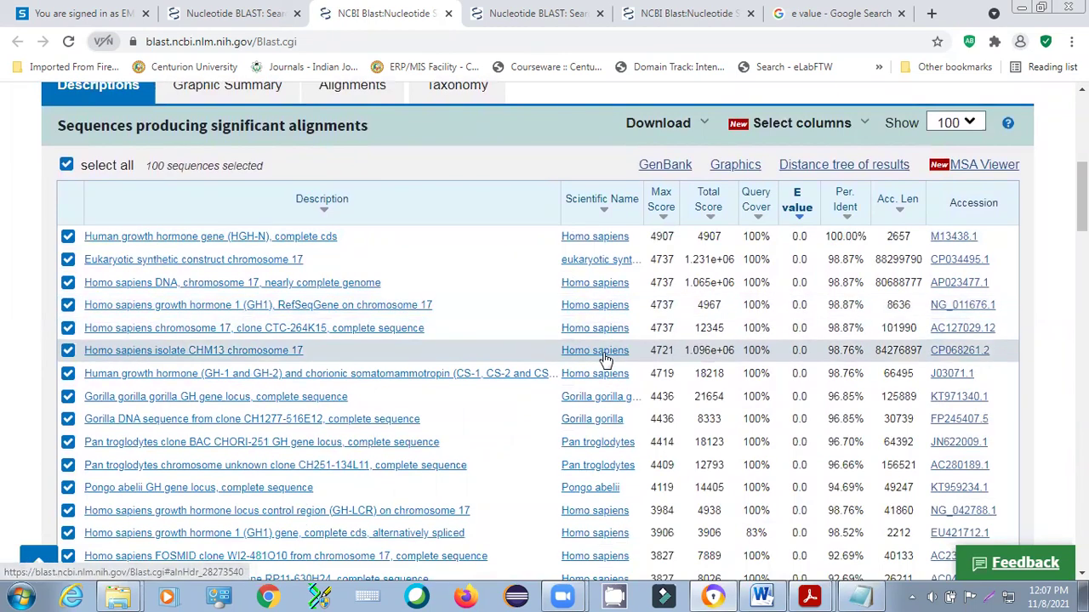
pyautogui.click(861, 596)
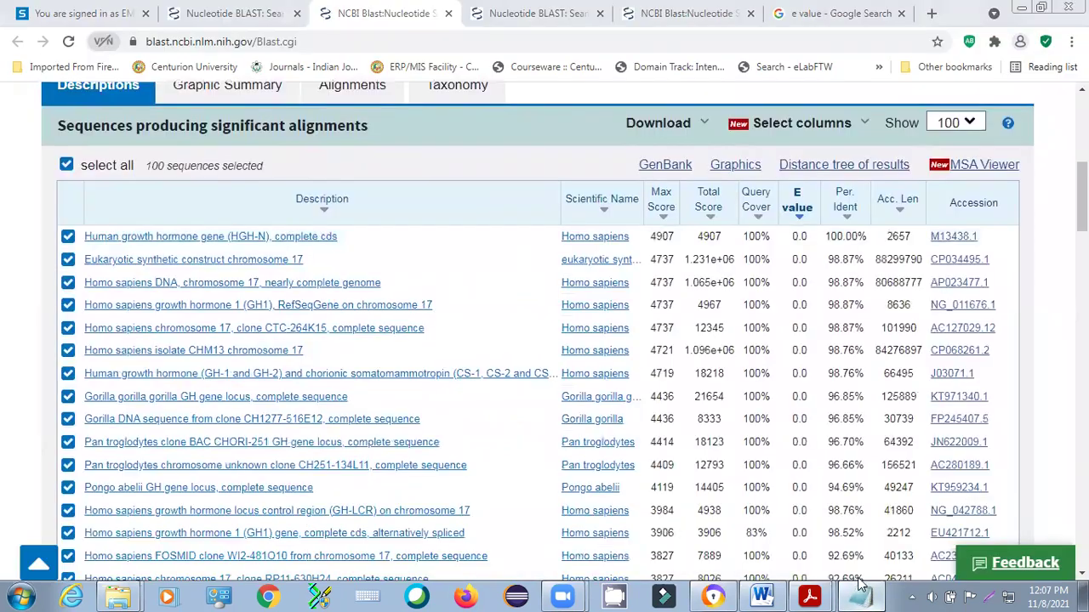
pyautogui.click(860, 596)
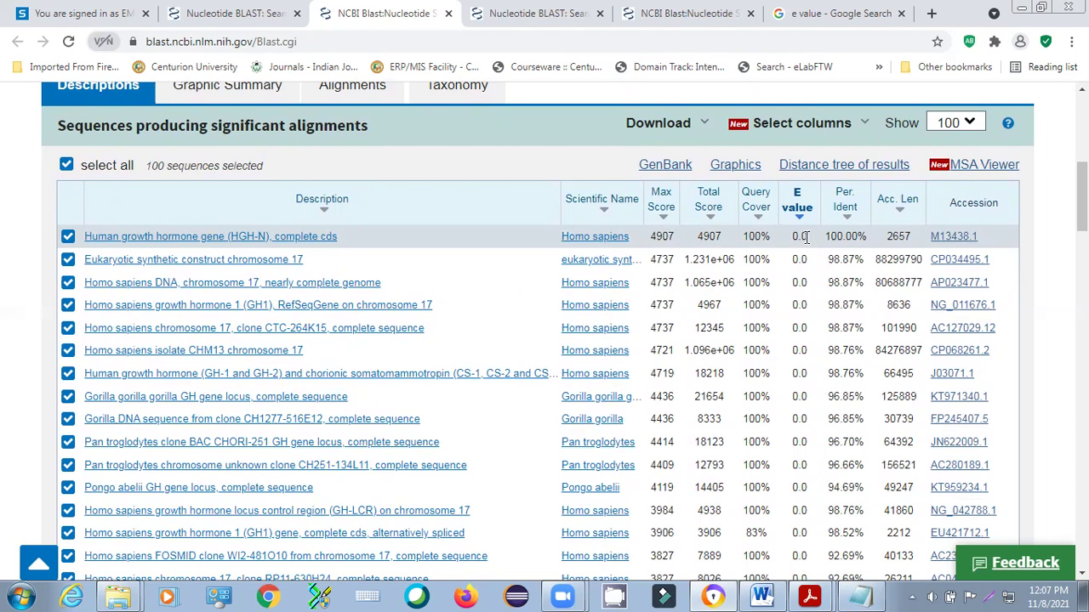
# Step: Read the E value definition in the open Google search, then compare the percent identity of the top BLAST hits
pyautogui.click(833, 13)
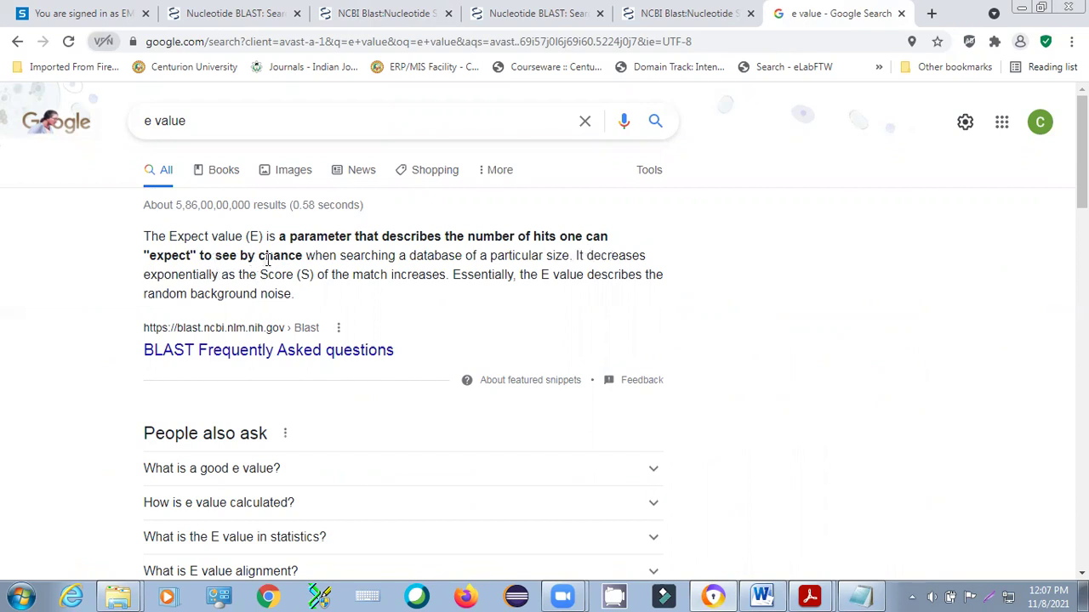
pyautogui.click(368, 11)
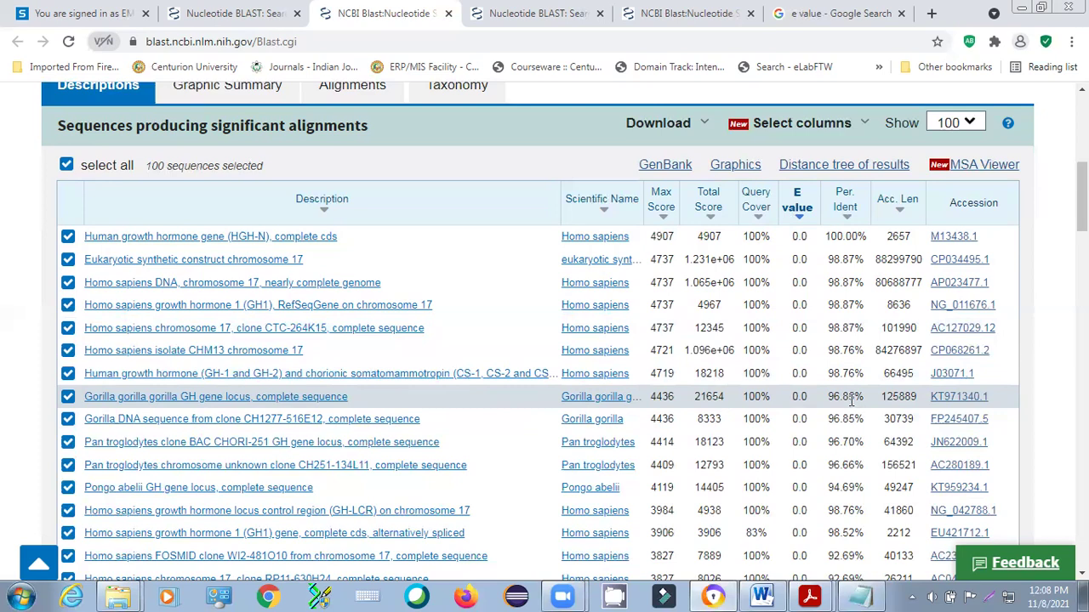
pyautogui.scroll(-1, 851, 400)
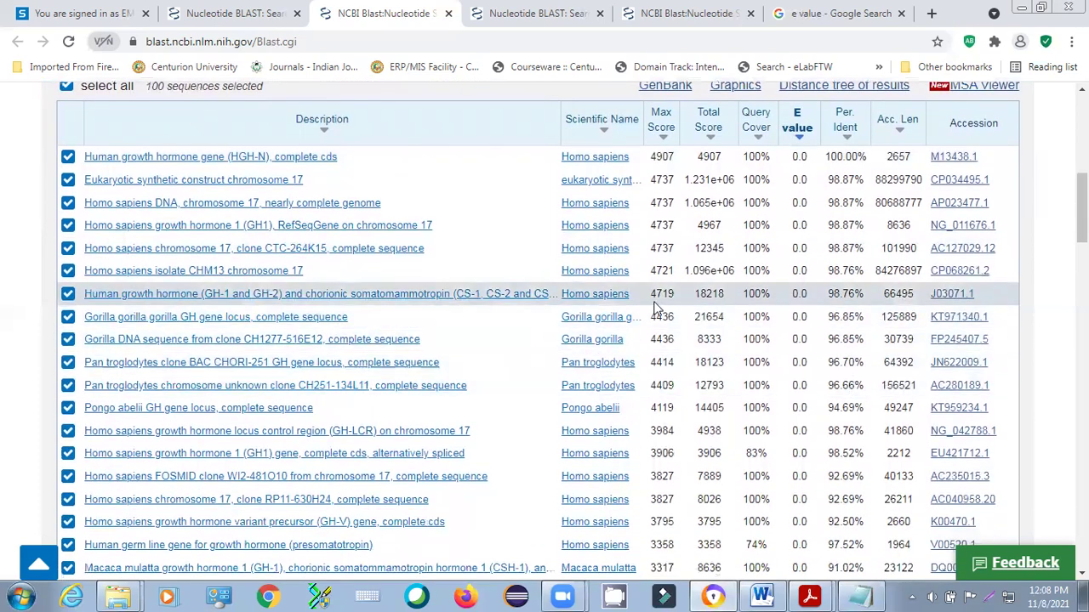
pyautogui.scroll(1, 702, 339)
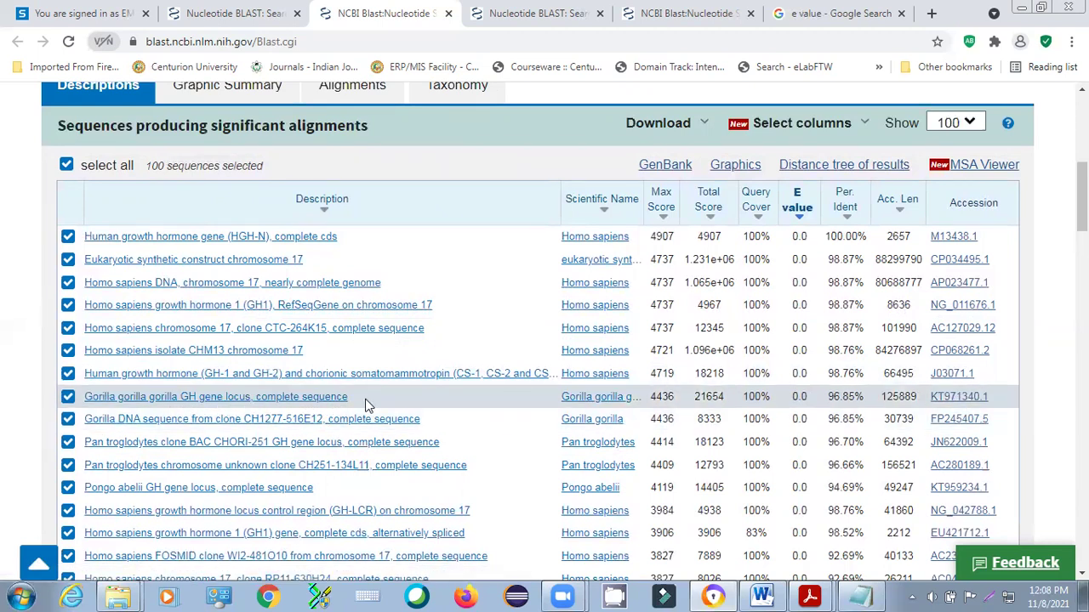
# Step: Open GenBank record KT971340.1 for the Gorilla gorilla gorilla GH gene locus from the hit list and review its annotations
pyautogui.click(958, 398)
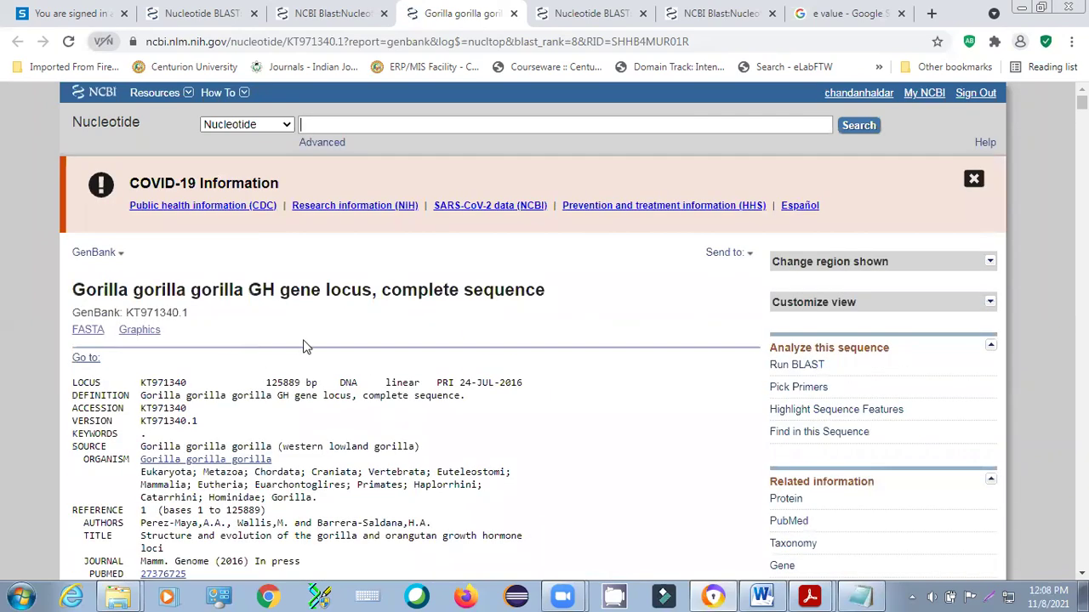
pyautogui.scroll(-1, 302, 347)
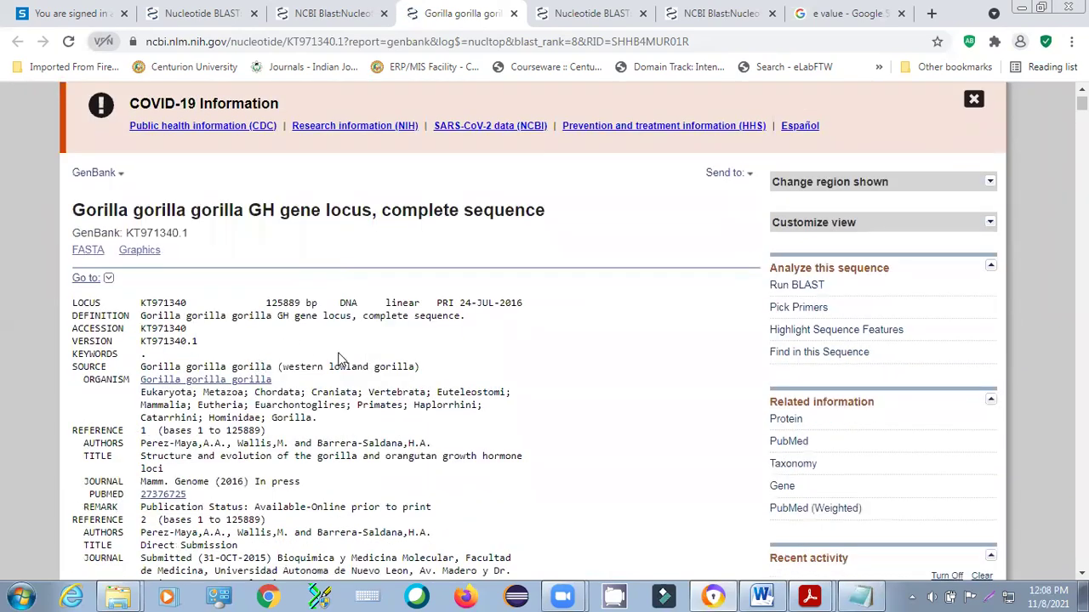
pyautogui.scroll(-1, 398, 360)
pyautogui.scroll(-5, 412, 347)
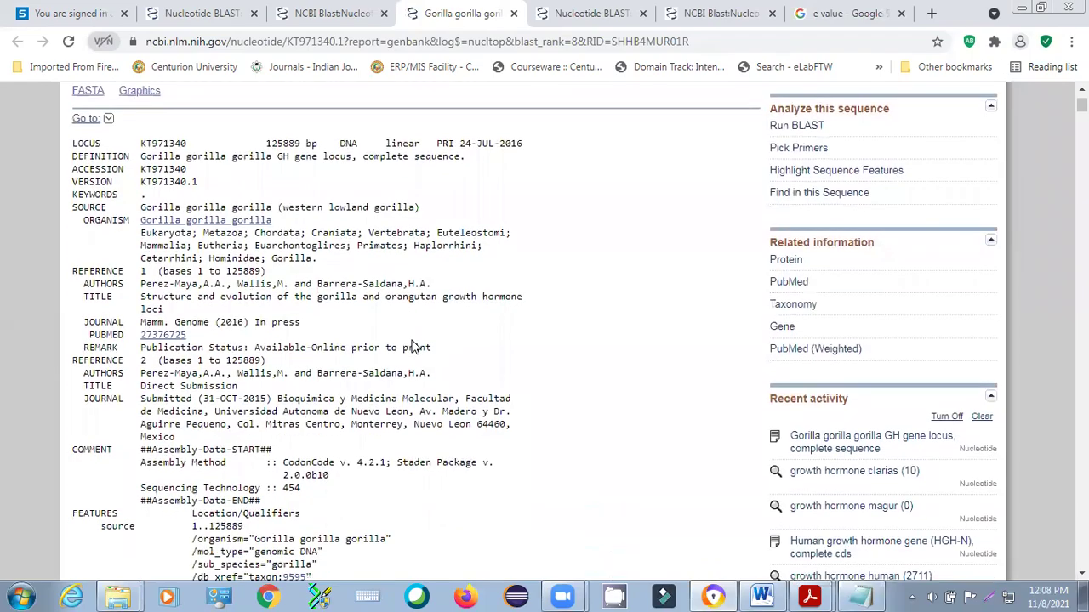
pyautogui.scroll(-8, 412, 347)
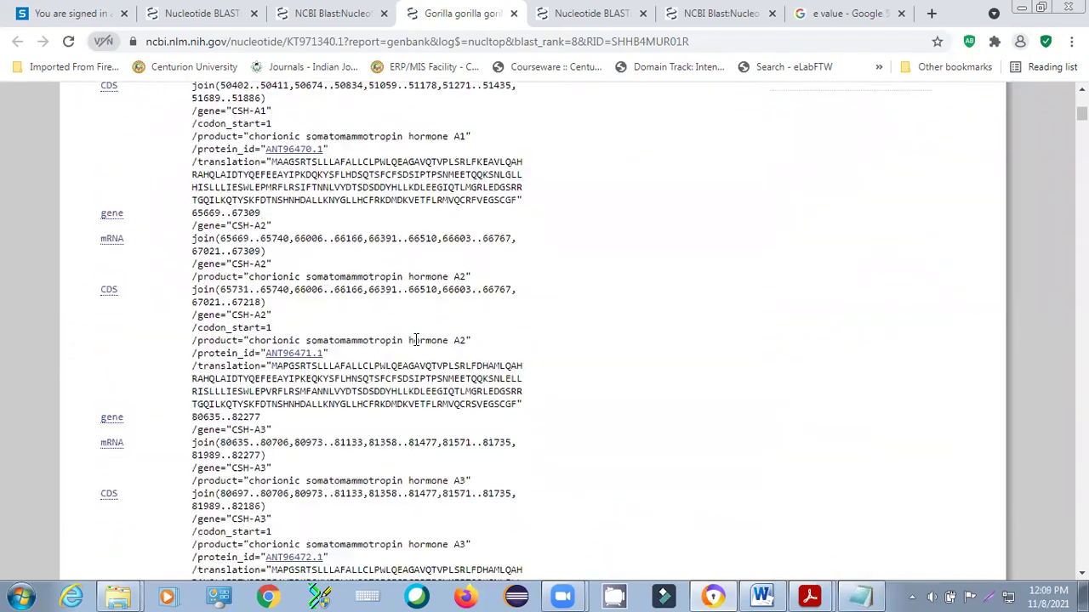
pyautogui.scroll(15, 412, 334)
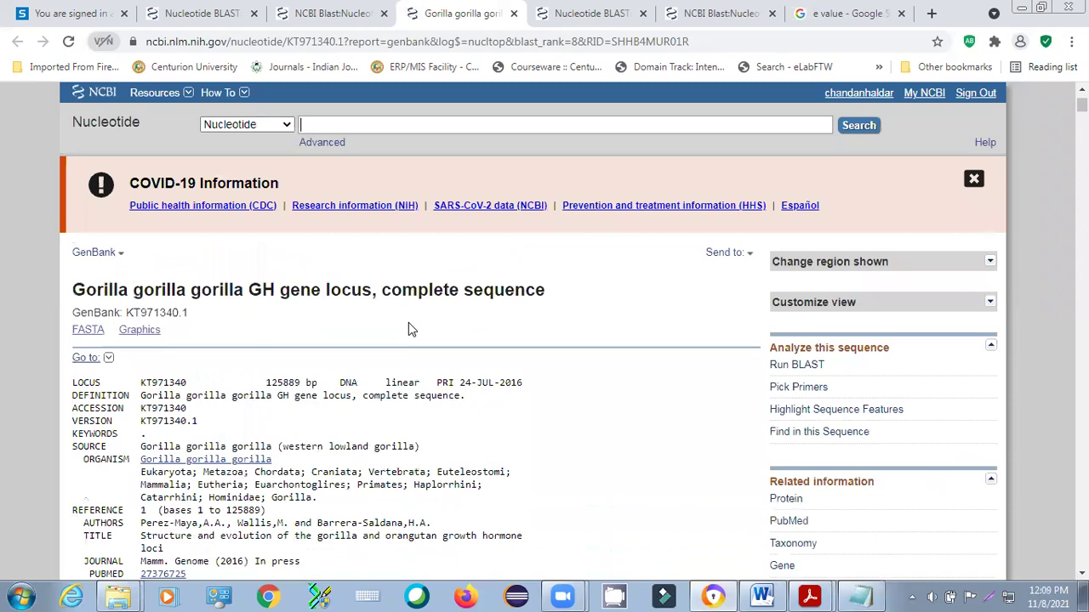
# Step: Display the KT971340.1 gorilla record in FASTA format and inspect its sequence and the options for sending the record
pyautogui.click(88, 331)
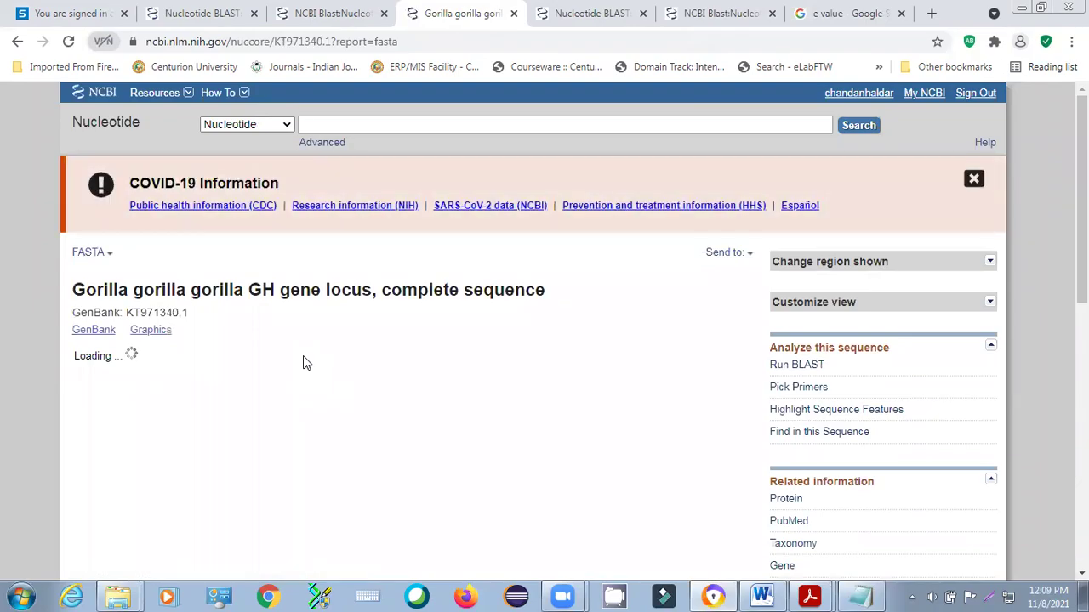
pyautogui.scroll(-4, 294, 357)
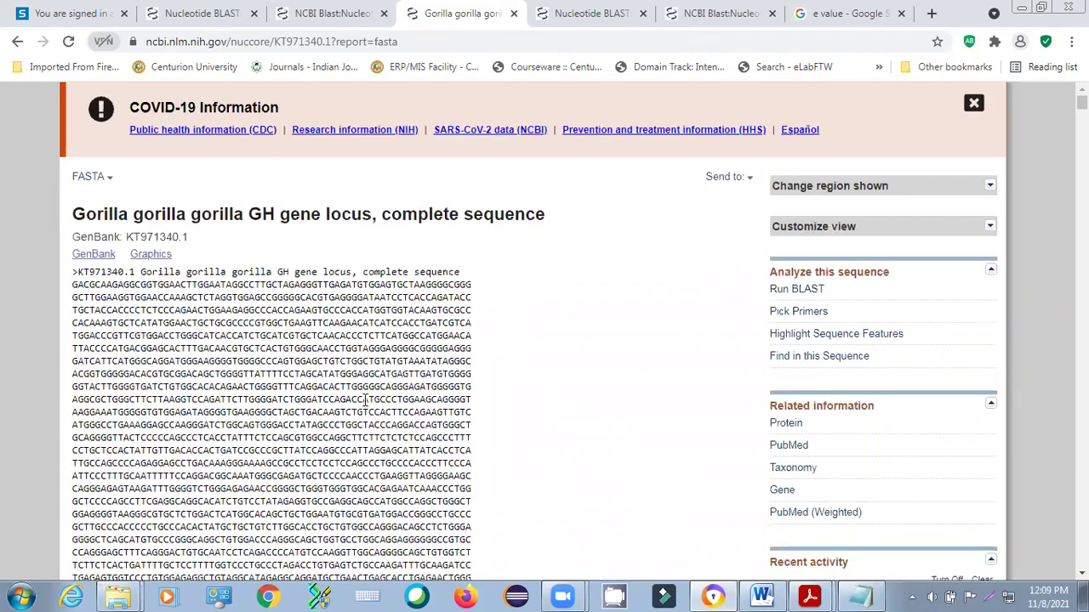
pyautogui.scroll(-10, 271, 368)
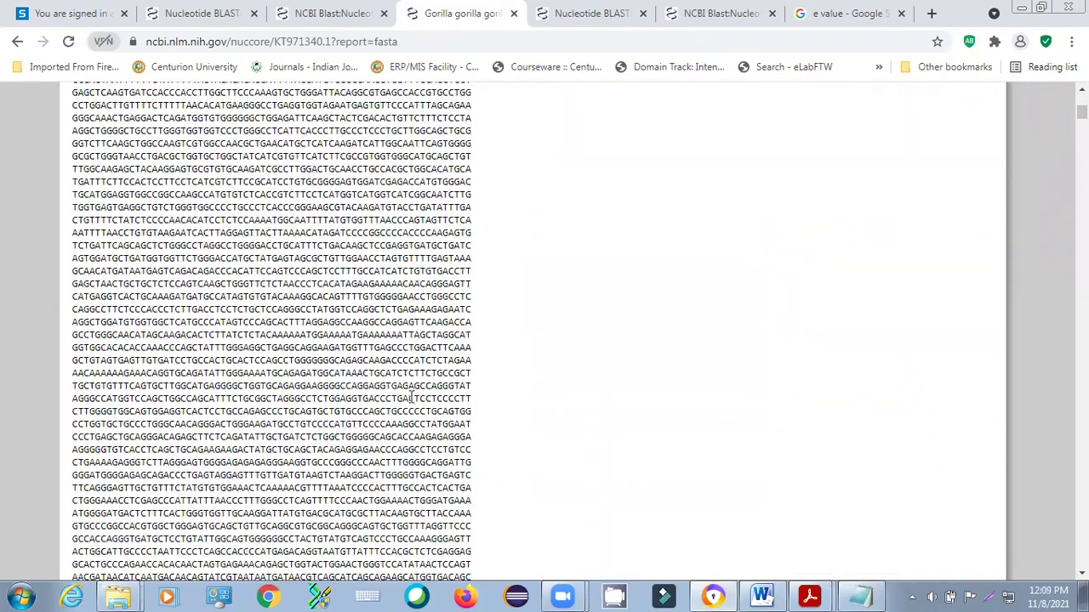
pyautogui.scroll(-10, 418, 411)
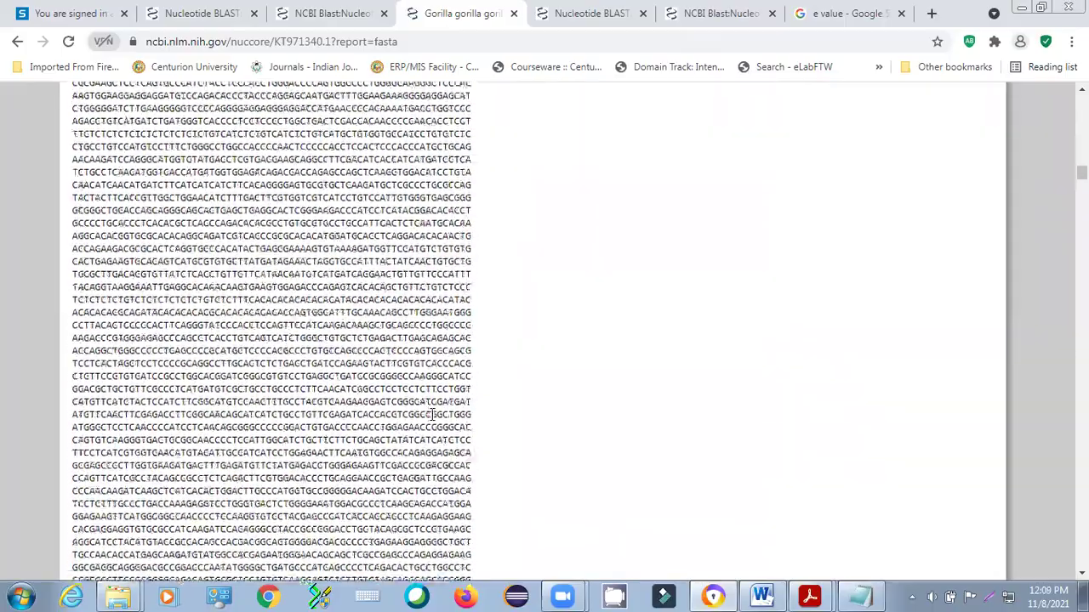
pyautogui.scroll(20, 439, 362)
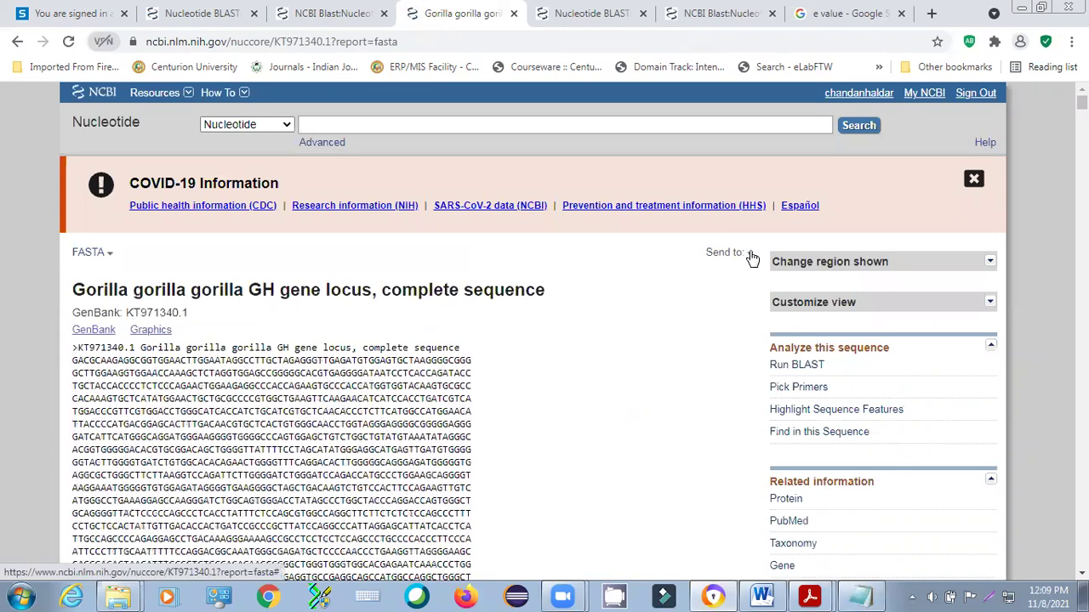
pyautogui.click(750, 253)
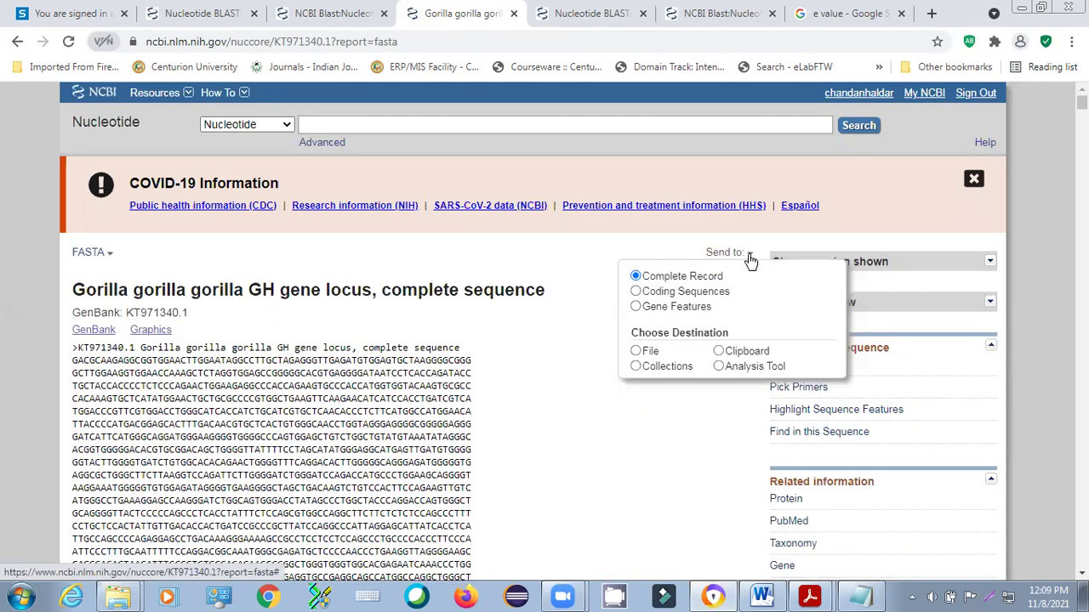
pyautogui.click(751, 256)
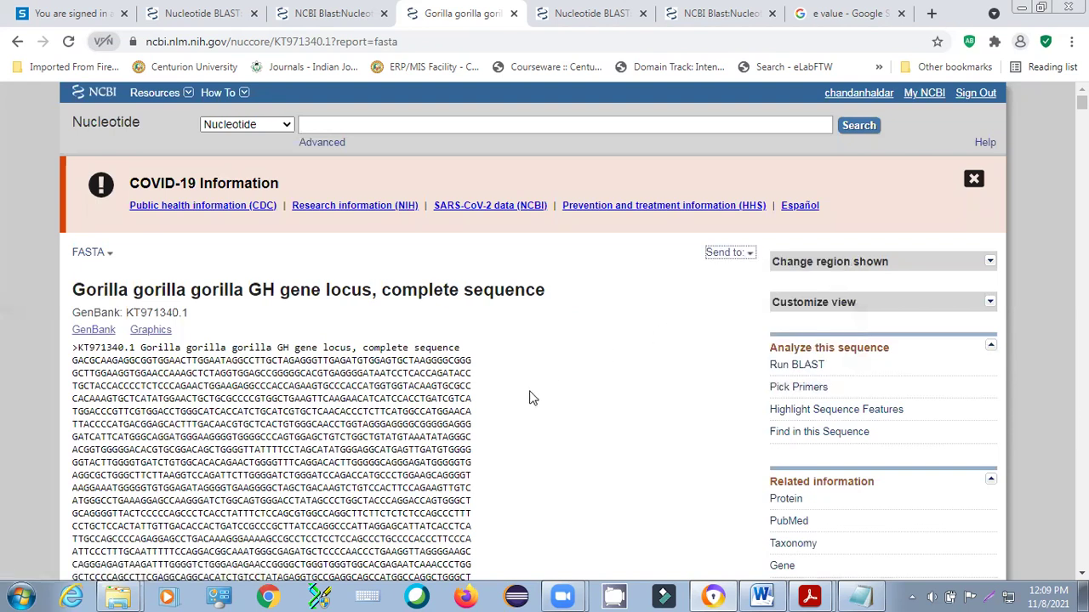
# Step: Return to the BLAST results and examine the query cover and percent identity of the lower-ranked hits
pyautogui.click(341, 12)
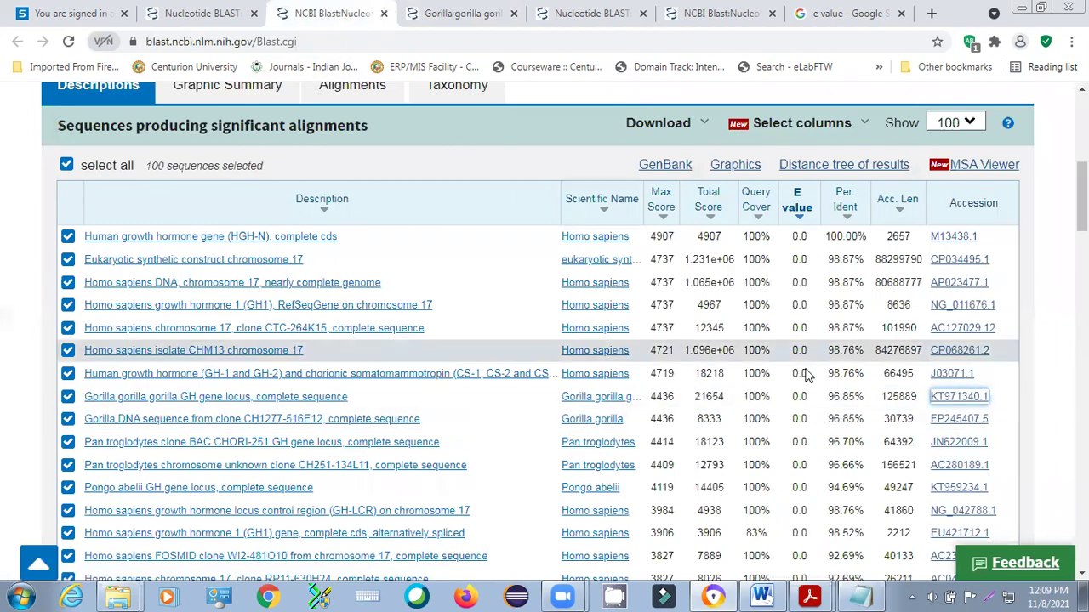
pyautogui.scroll(-3, 848, 362)
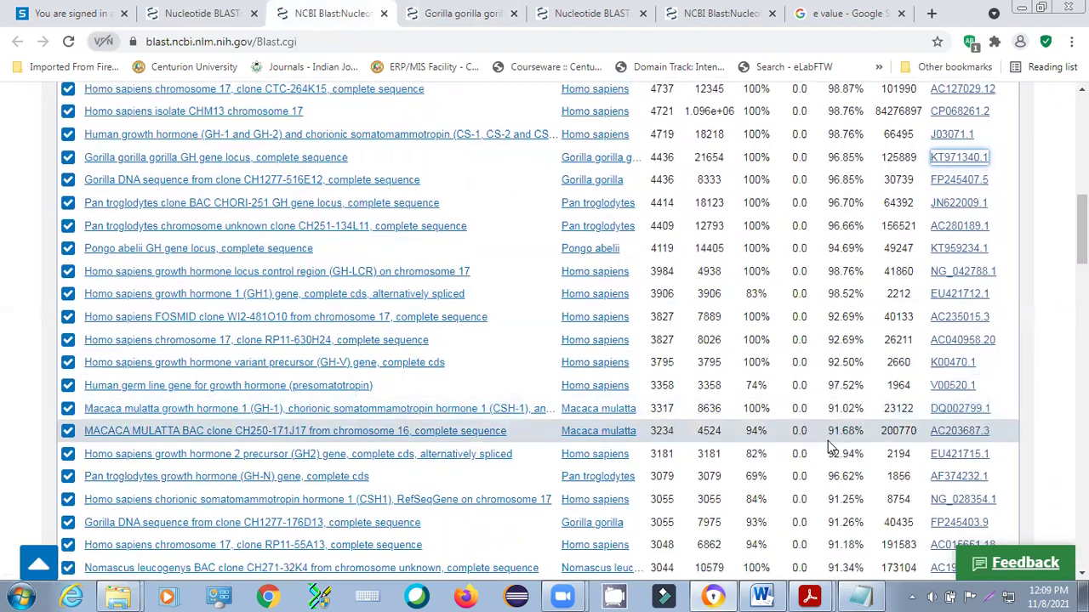
pyautogui.scroll(-2, 828, 440)
pyautogui.scroll(-1, 833, 449)
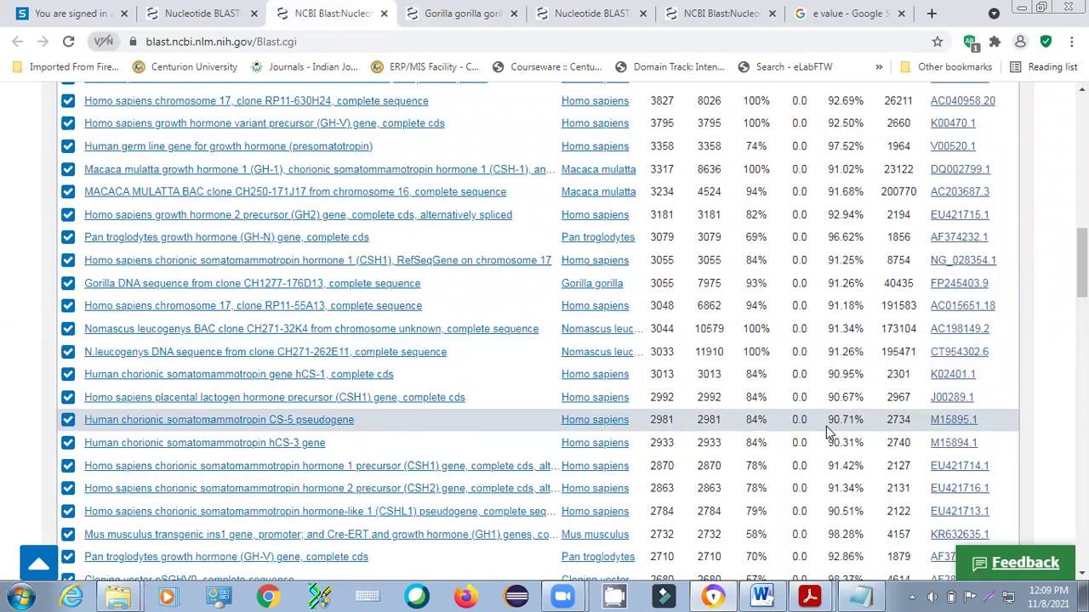
# Step: Check the human growth hormone query sequence in Notepad, clear its selection, and return to the top gorilla hits in the BLAST results
pyautogui.click(861, 598)
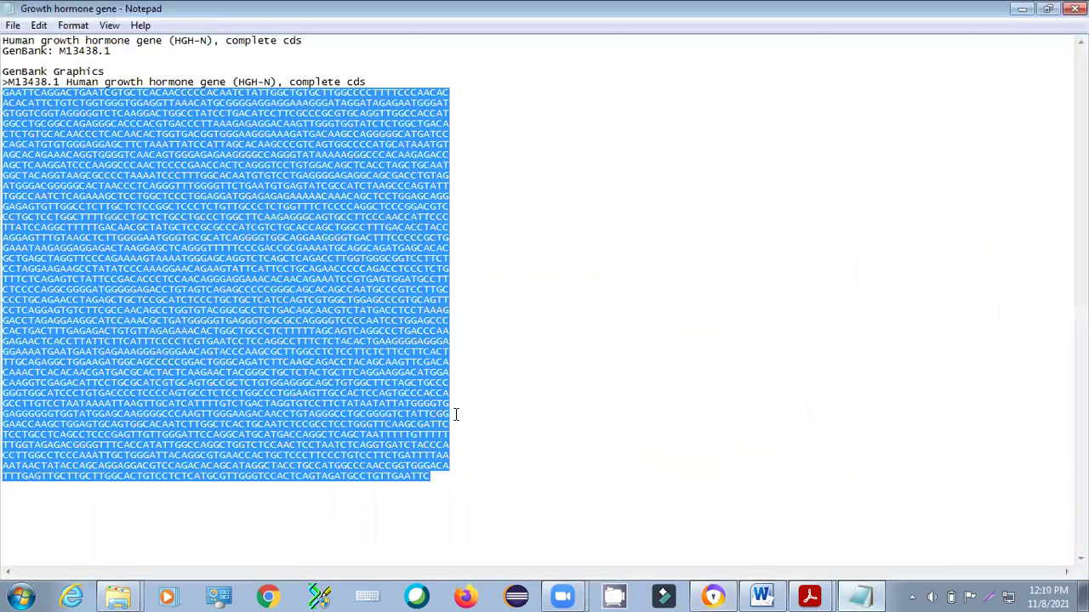
pyautogui.click(435, 482)
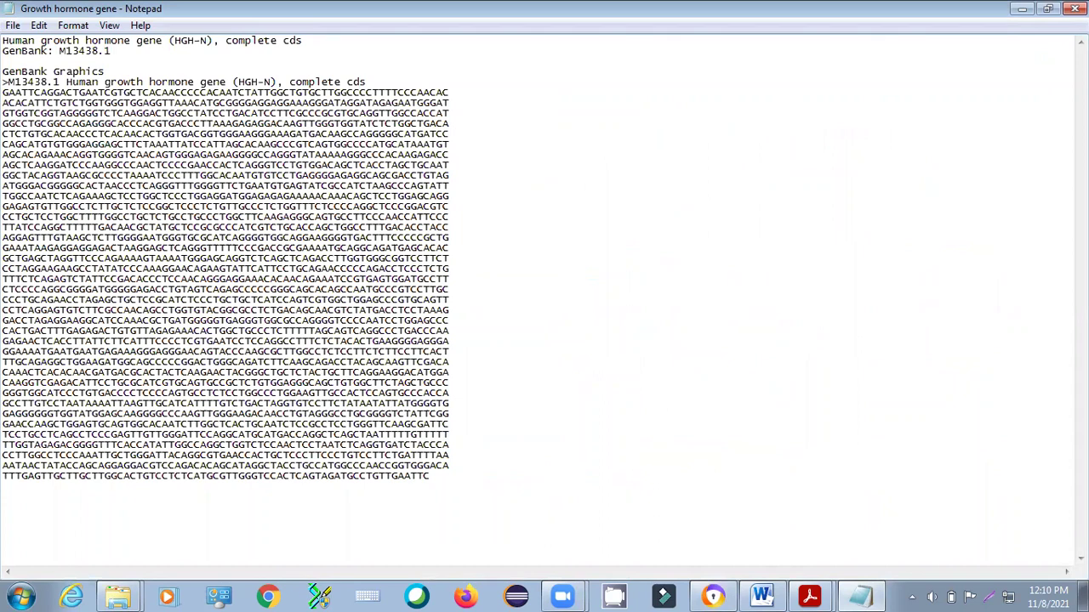
pyautogui.click(713, 595)
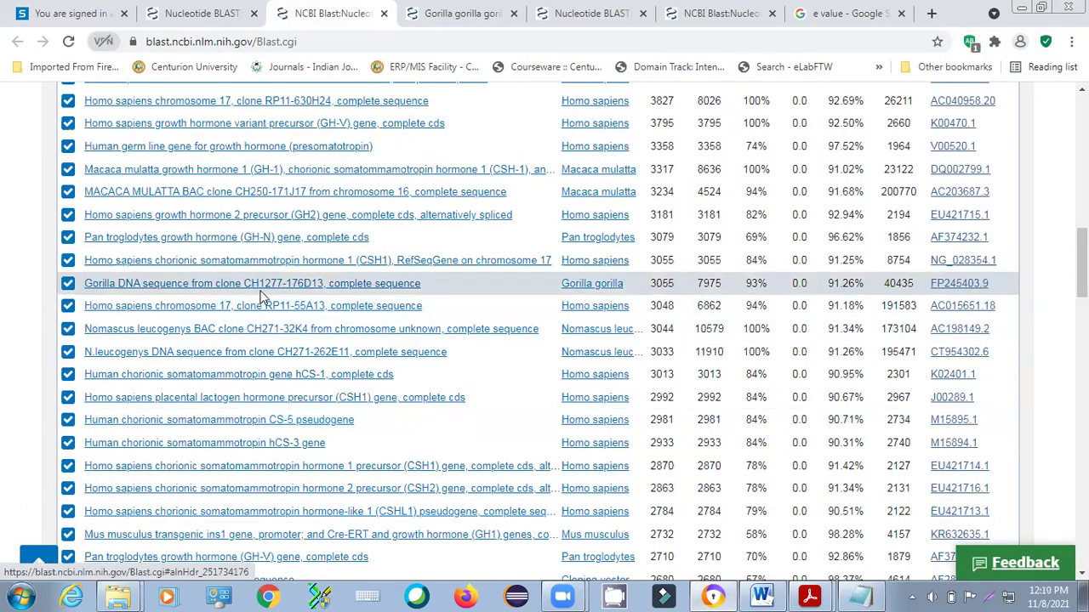
pyautogui.scroll(5, 838, 302)
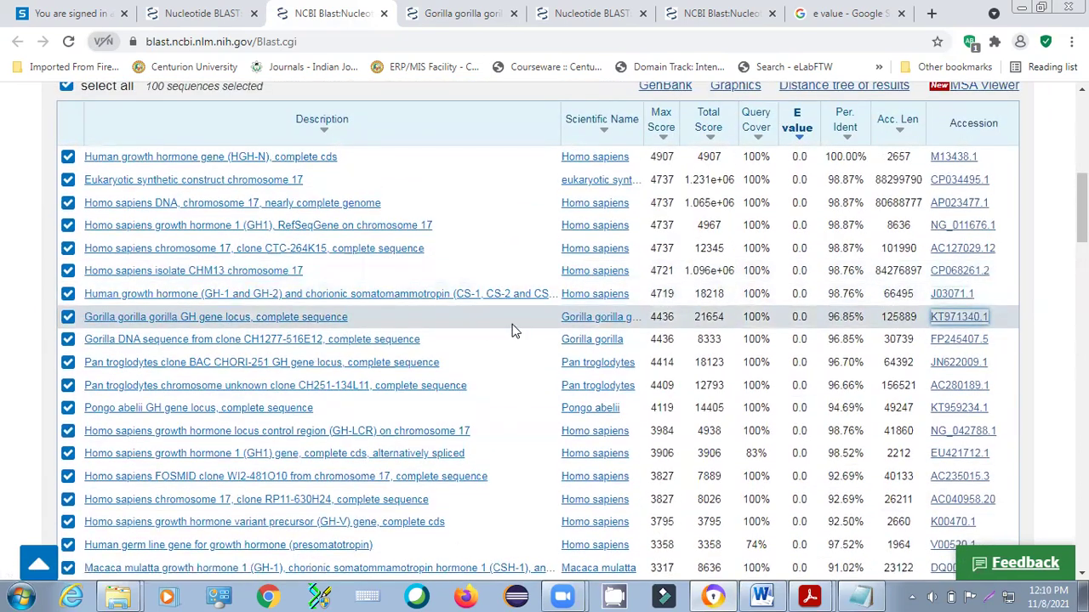
# Step: Open record FP245407.5 for the gorilla clone CH1277-516E12 from the hit list and display its sequence in FASTA format
pyautogui.click(962, 340)
pyautogui.scroll(-5, 285, 326)
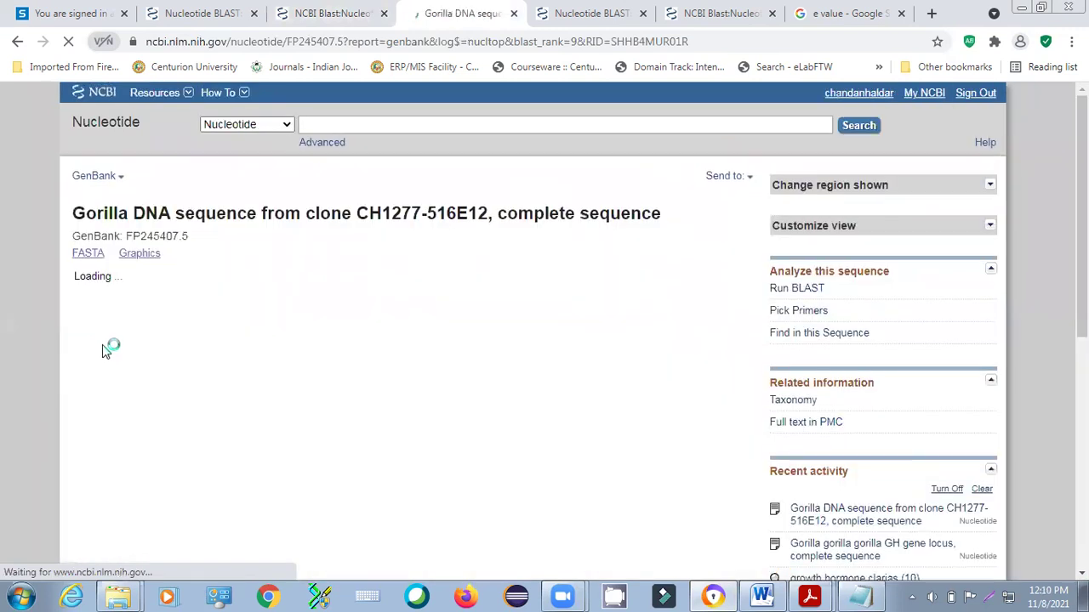
pyautogui.scroll(-1, 226, 387)
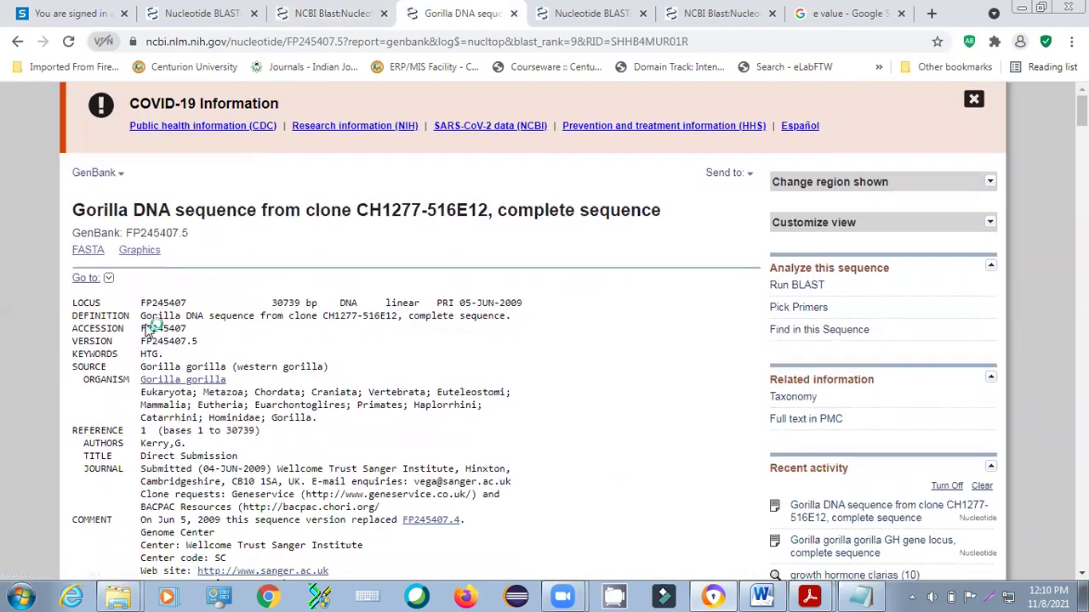
pyautogui.click(93, 254)
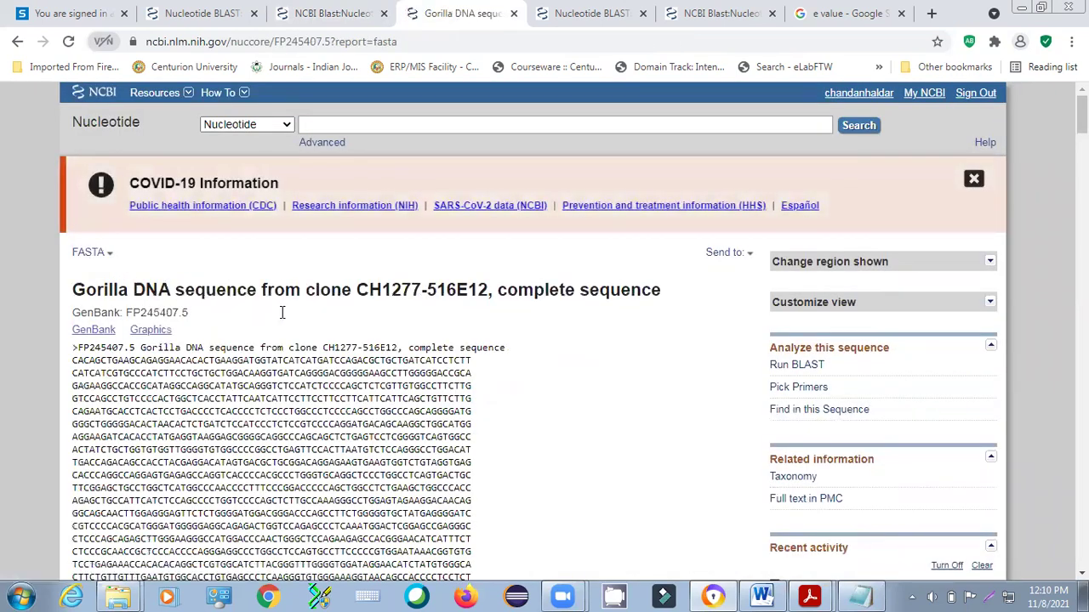
pyautogui.scroll(-2, 281, 312)
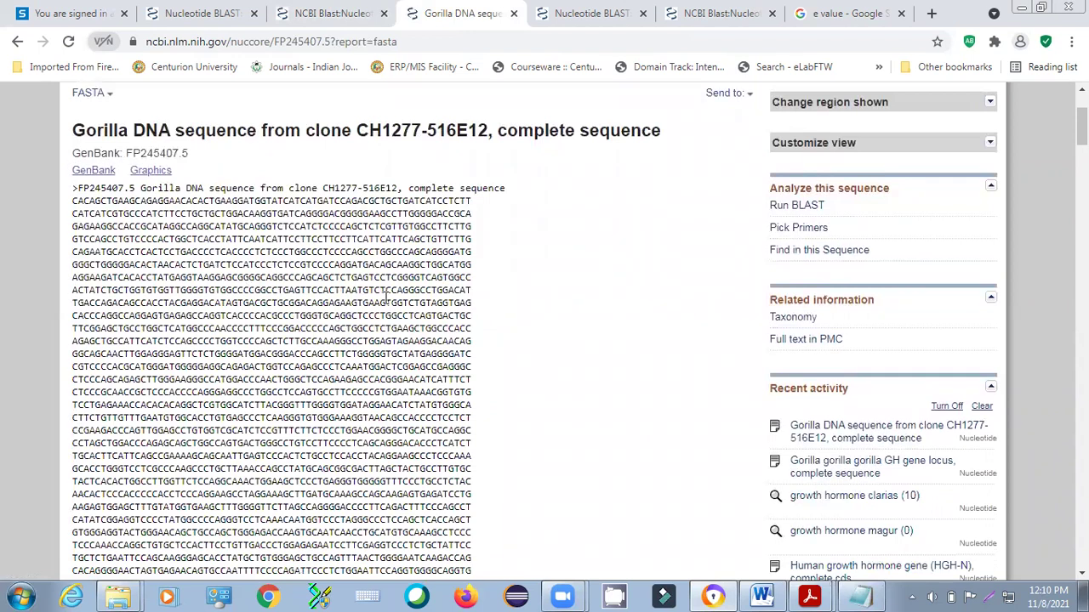
pyautogui.scroll(1, 557, 351)
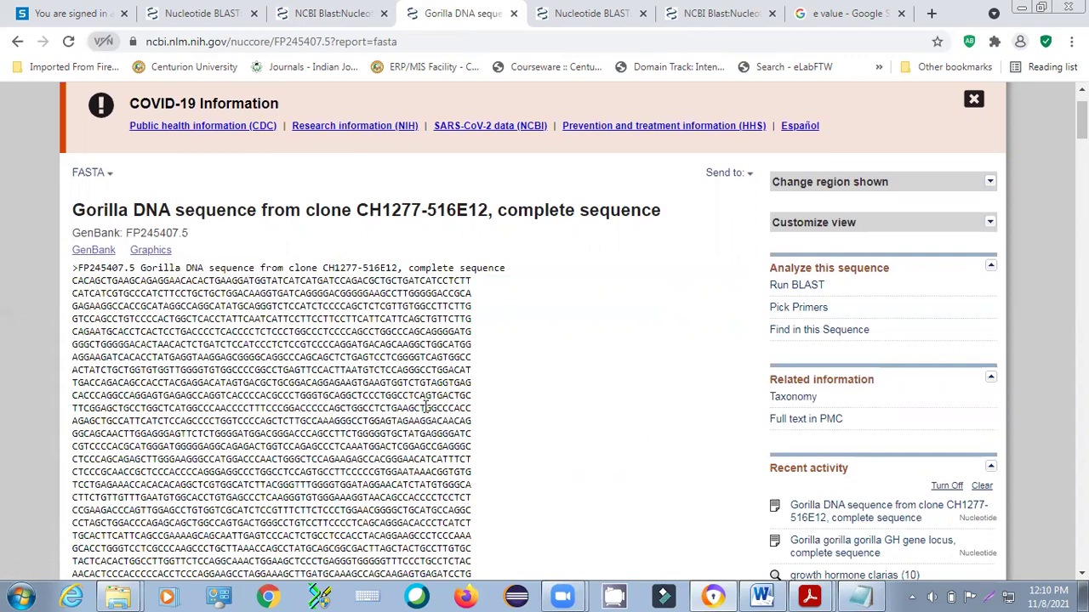
pyautogui.scroll(-1, 425, 405)
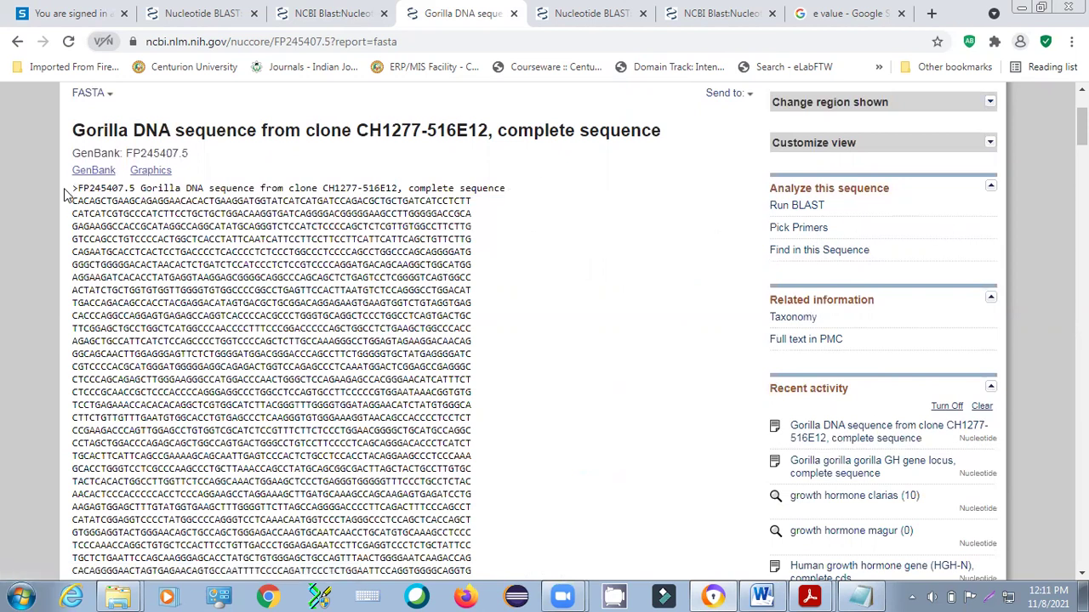
# Step: Select the whole FP245407.5 gorilla FASTA entry, from its header line to the last base, and copy it
pyautogui.moveTo(73, 194); pyautogui.dragTo(431, 417)
pyautogui.moveTo(74, 188); pyautogui.dragTo(75, 128)
pyautogui.scroll(-15, 485, 539)
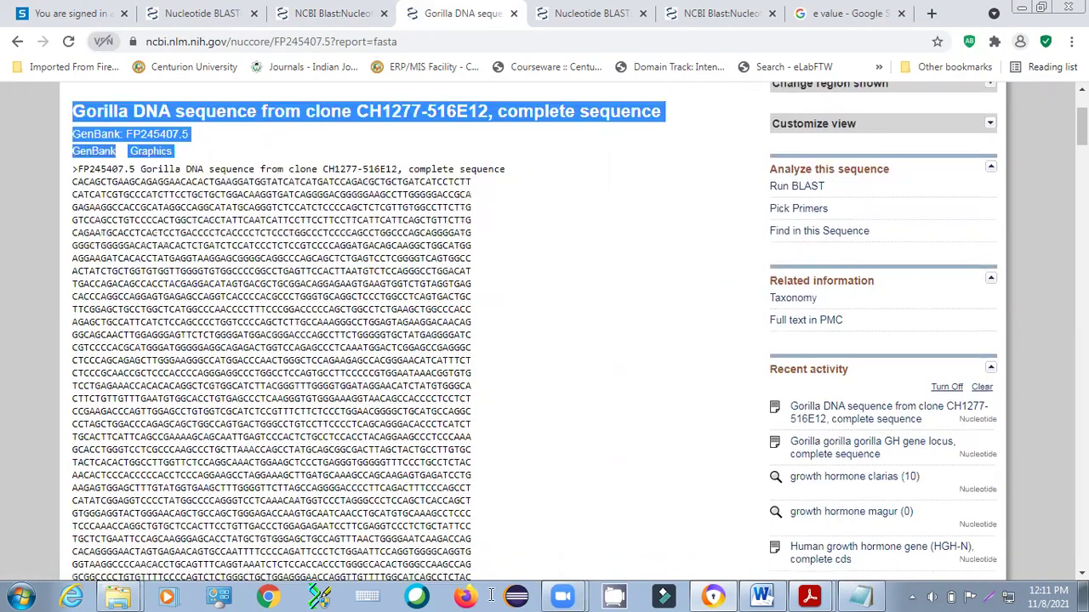
pyautogui.scroll(-20, 487, 594)
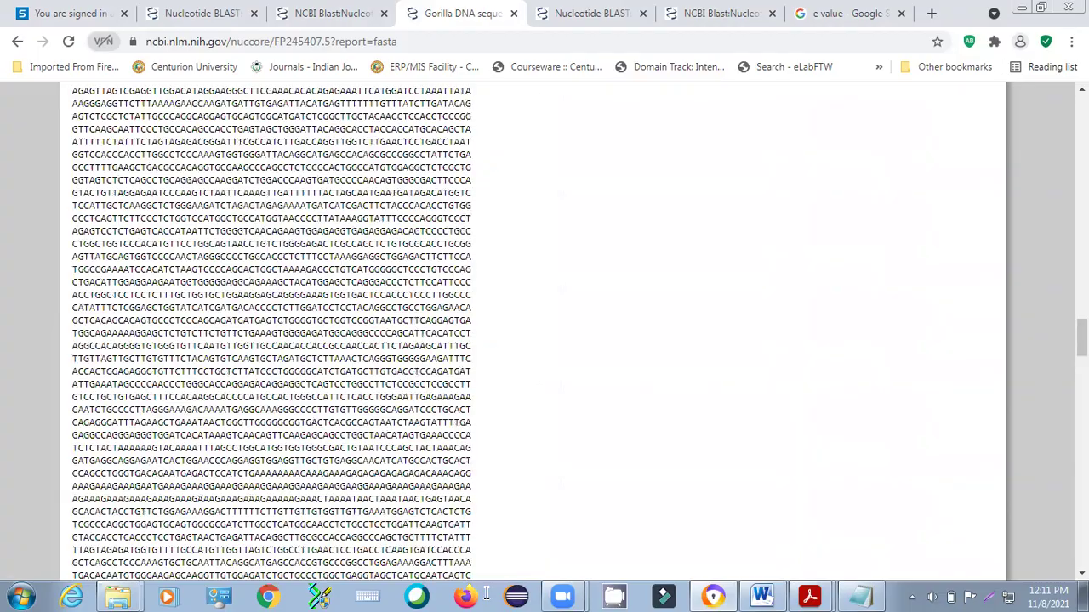
pyautogui.keyDown('shift'); pyautogui.click(435, 250); pyautogui.keyUp('shift')
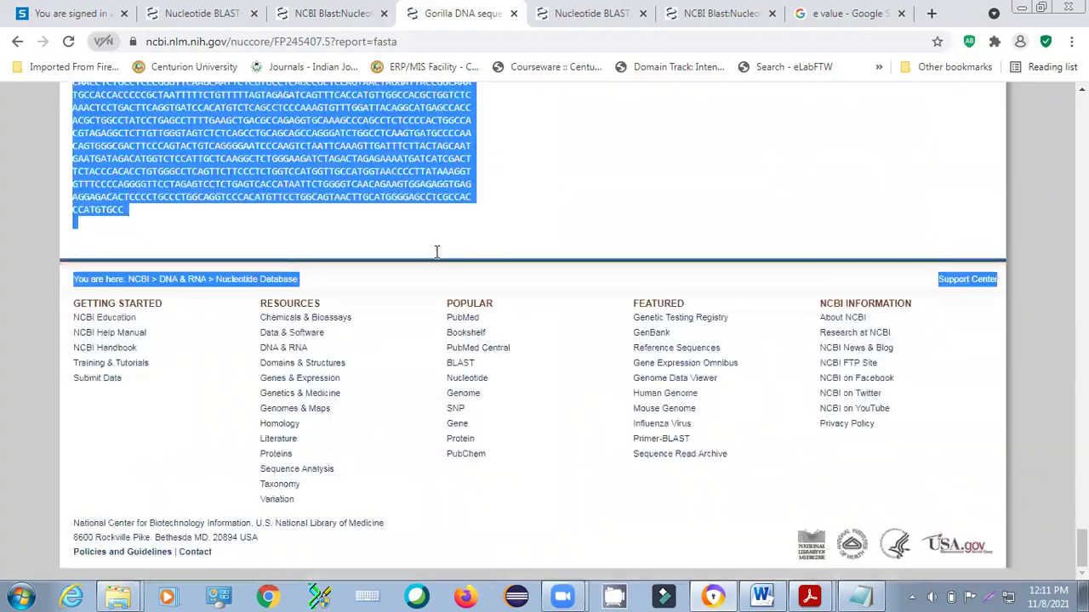
pyautogui.rightClick(343, 158)
pyautogui.click(370, 174)
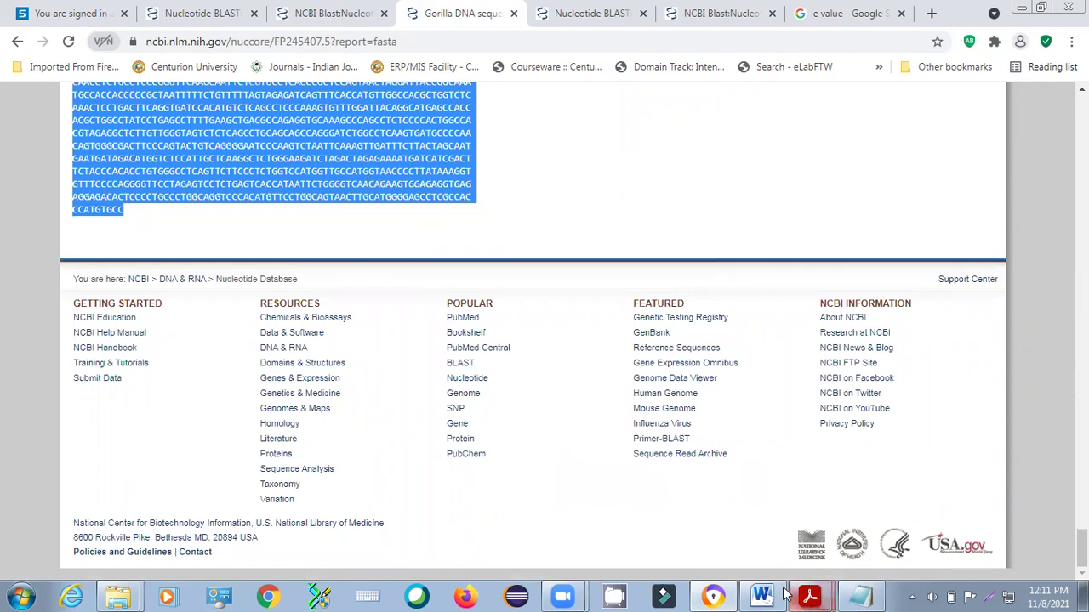
# Step: Switch to the Growth hormone gene file in Notepad, paste the gorilla sequence below the human one, and add a new line after it
pyautogui.click(860, 596)
pyautogui.click(51, 493)
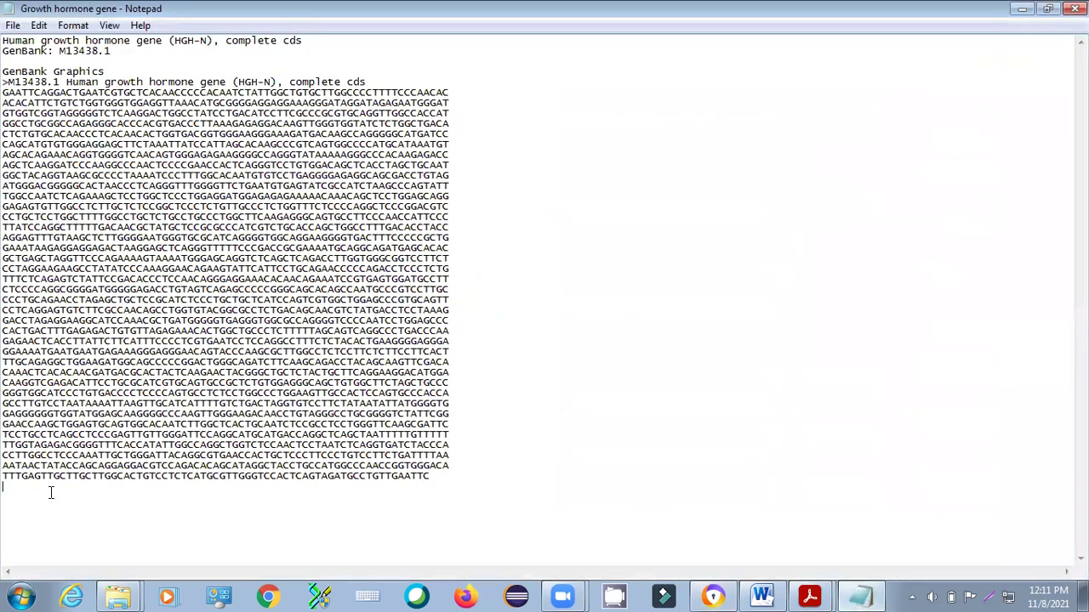
pyautogui.rightClick(7, 487)
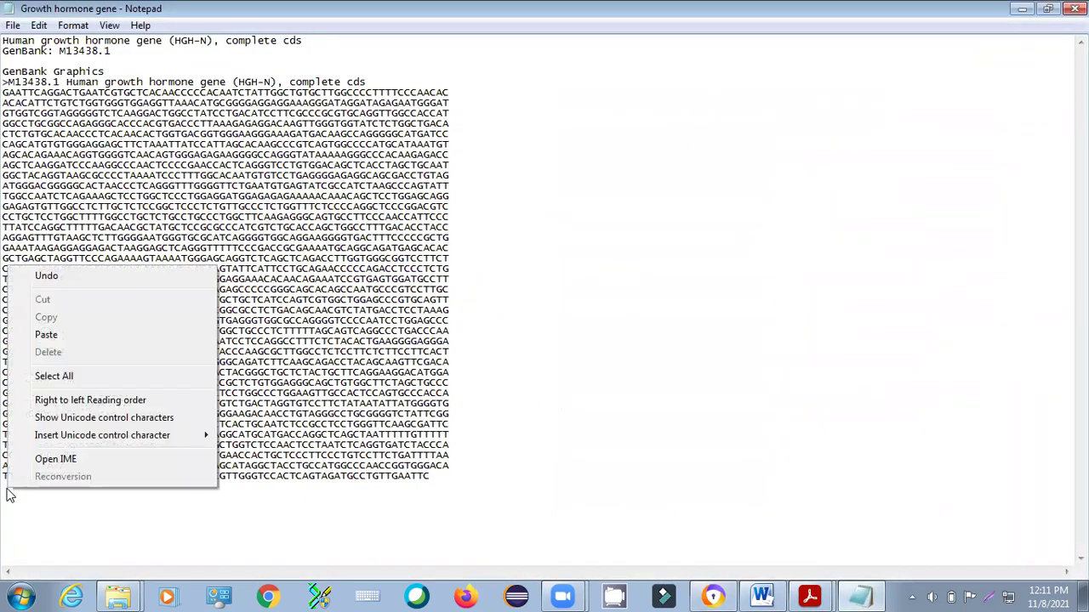
pyautogui.click(75, 339)
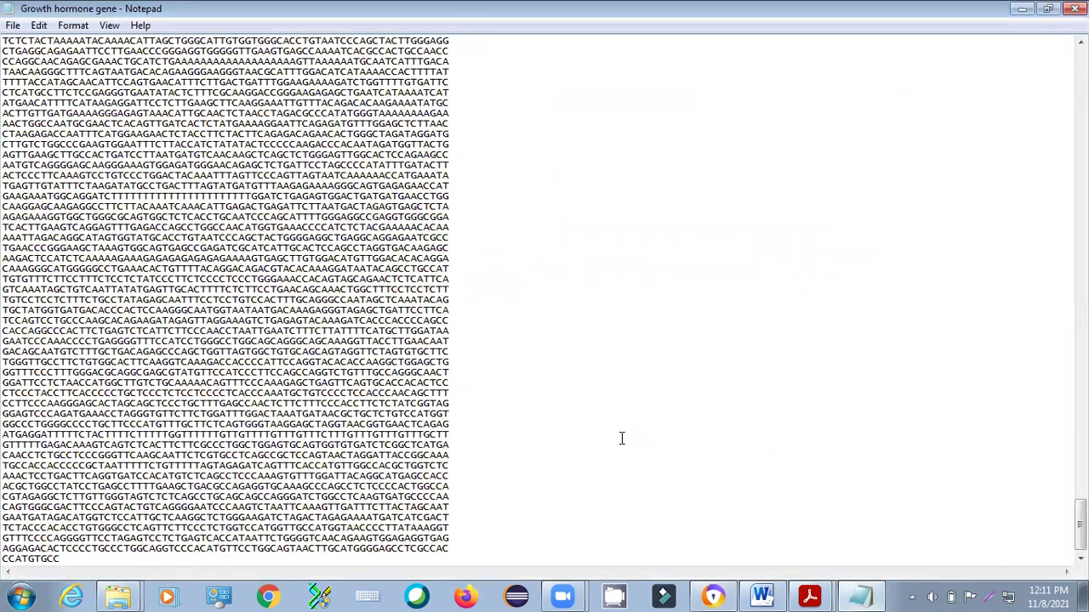
pyautogui.scroll(20, 562, 350)
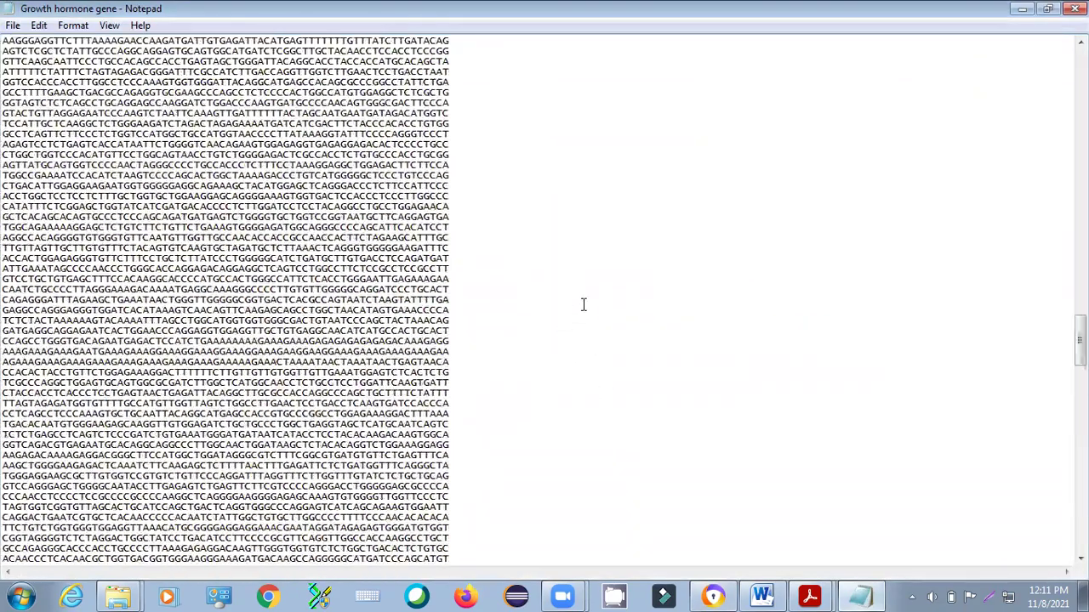
pyautogui.scroll(20, 562, 350)
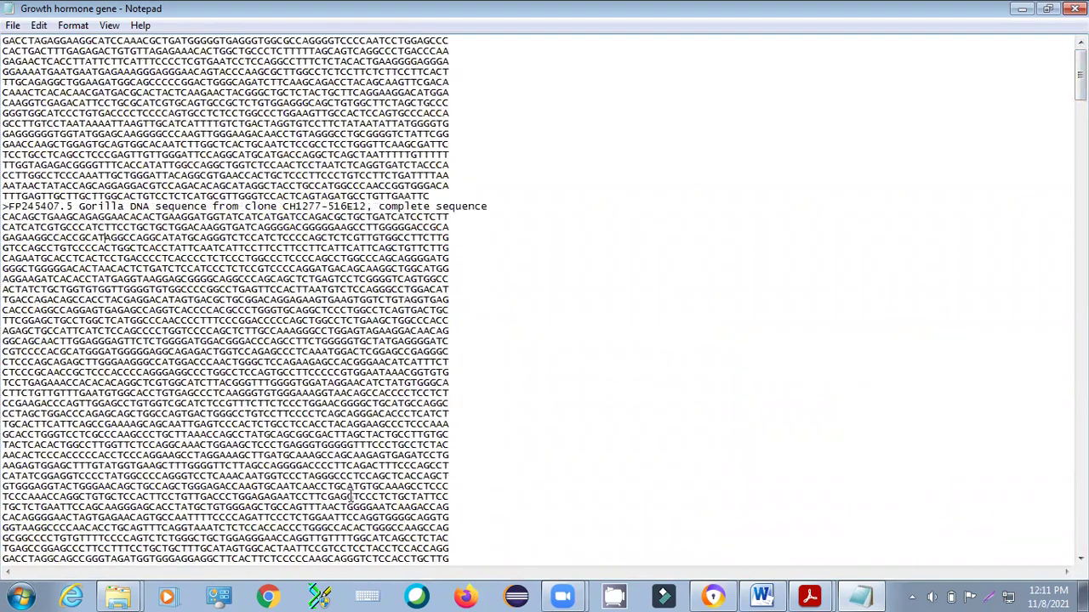
pyautogui.scroll(-20, 262, 525)
pyautogui.scroll(-20, 225, 298)
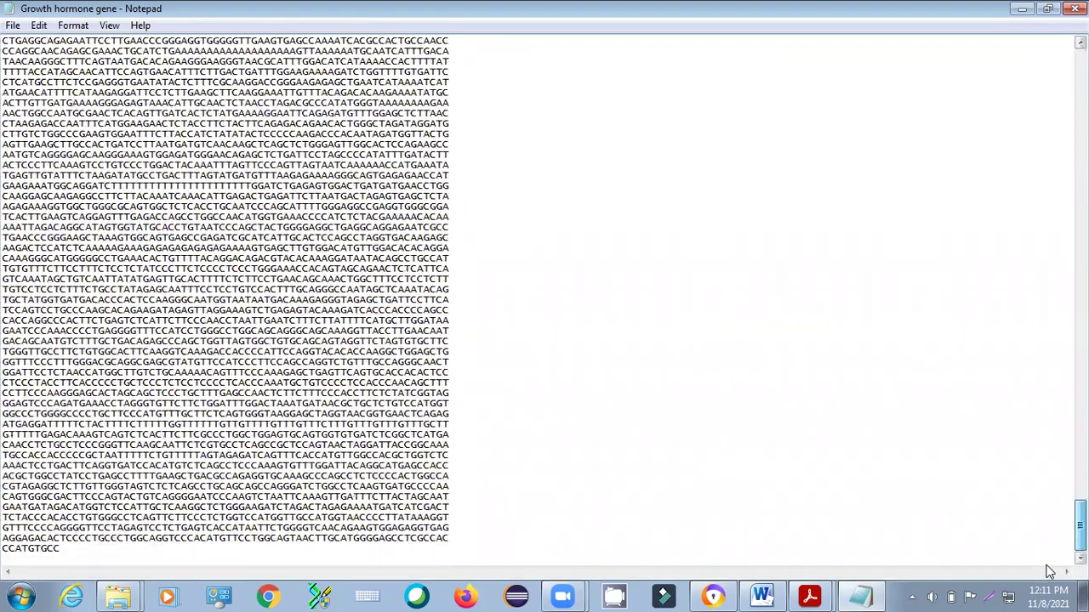
pyautogui.click(63, 549)
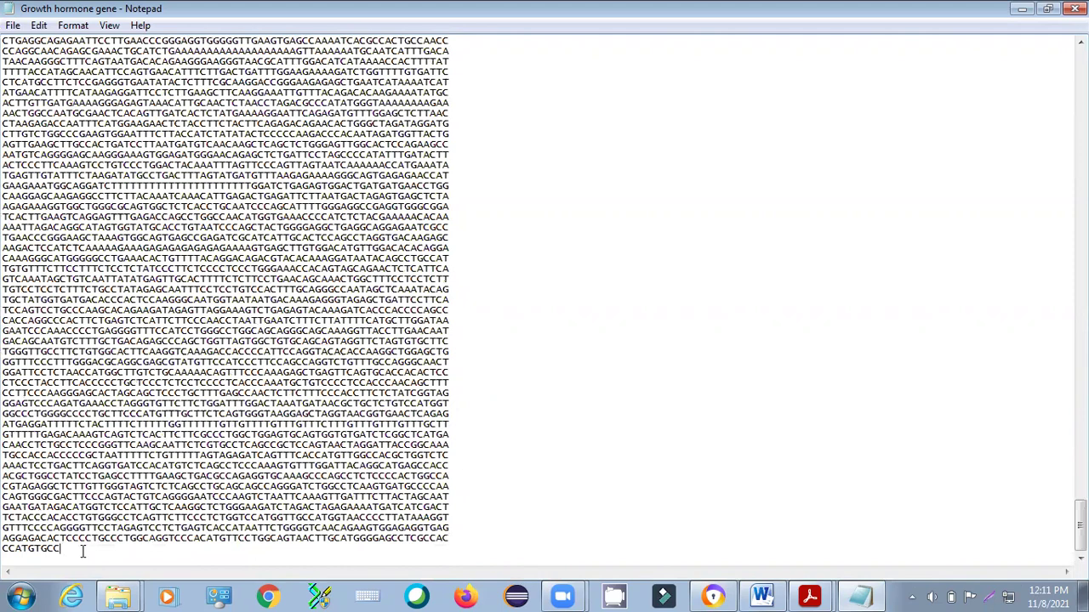
pyautogui.press('Return')
# Step: Return to the BLAST results in the browser and open record AY146626.1 for the Pan troglodytes placental lactogen PL-B gene
pyautogui.click(713, 596)
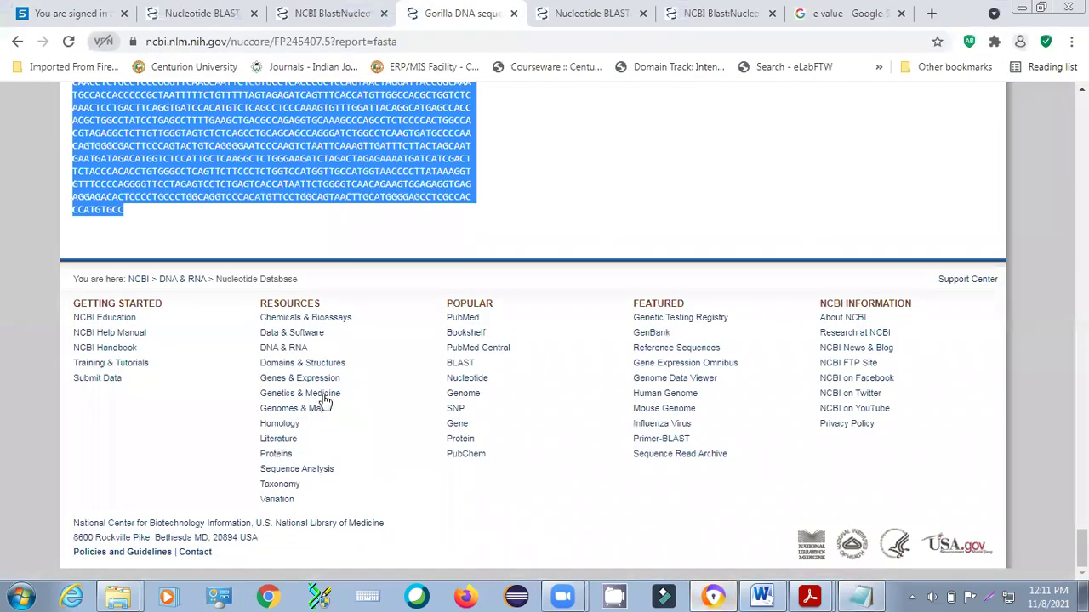
pyautogui.scroll(5, 348, 367)
pyautogui.click(323, 11)
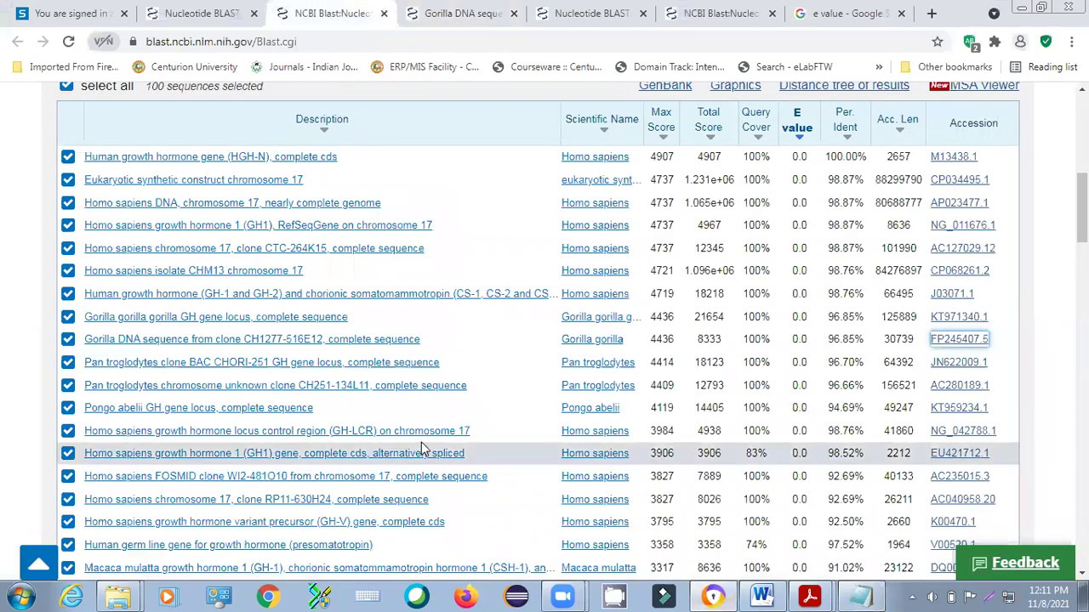
pyautogui.scroll(-7, 423, 450)
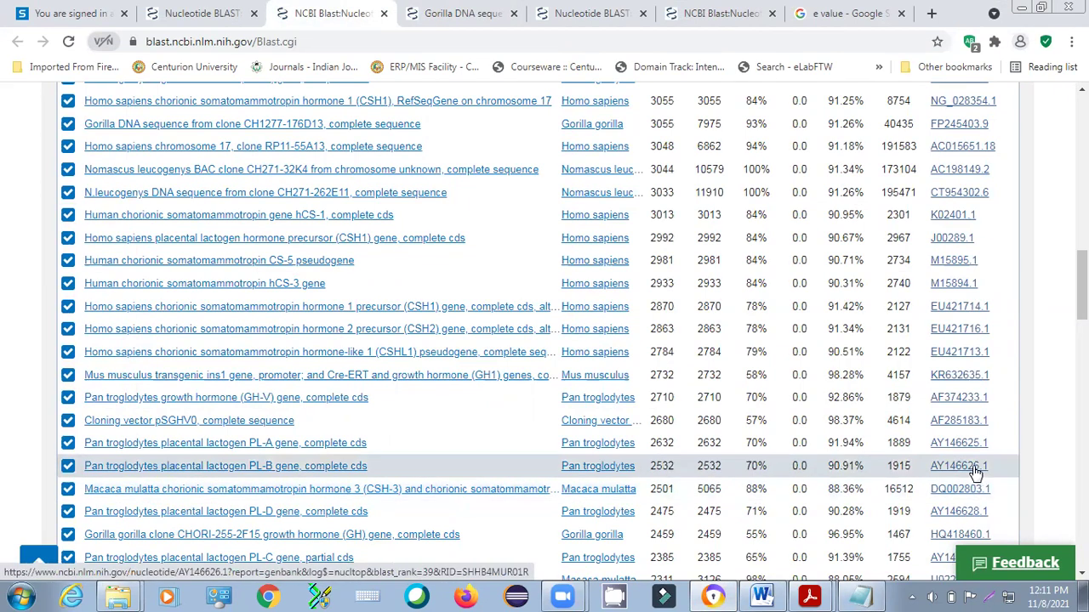
pyautogui.hotkey('ctrl', 'Tab')
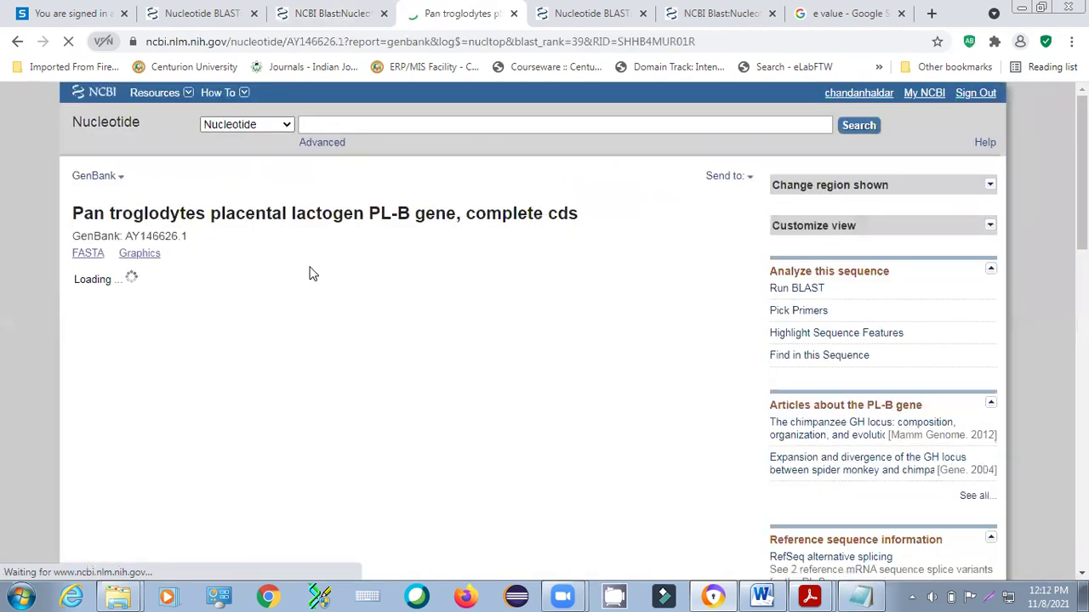
# Step: Display the AY146626.1 chimpanzee record in FASTA format and copy its complete sequence including the header line
pyautogui.scroll(-2, 213, 358)
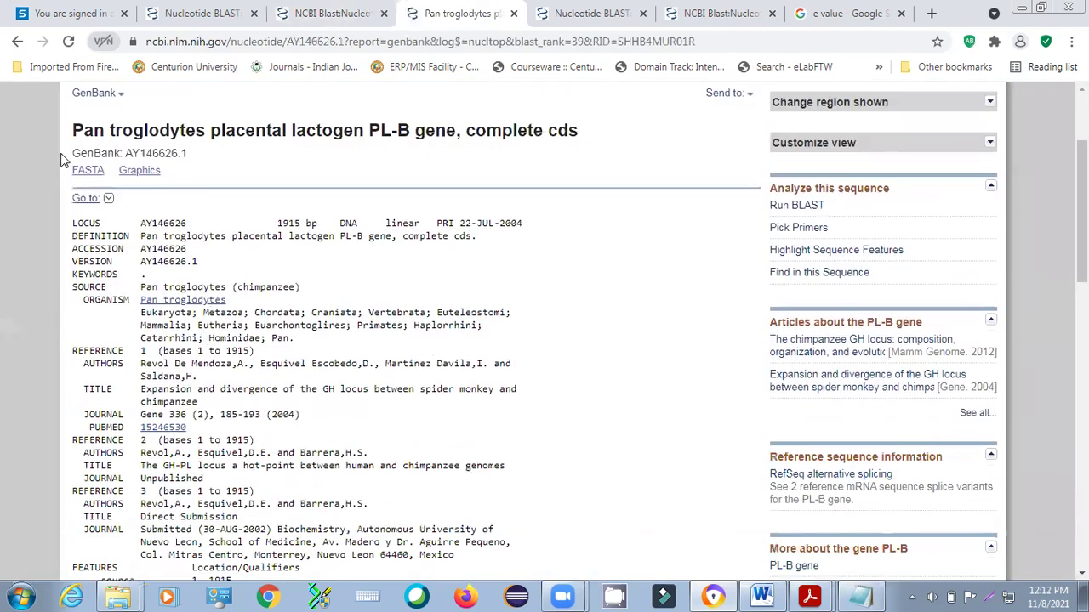
pyautogui.click(89, 171)
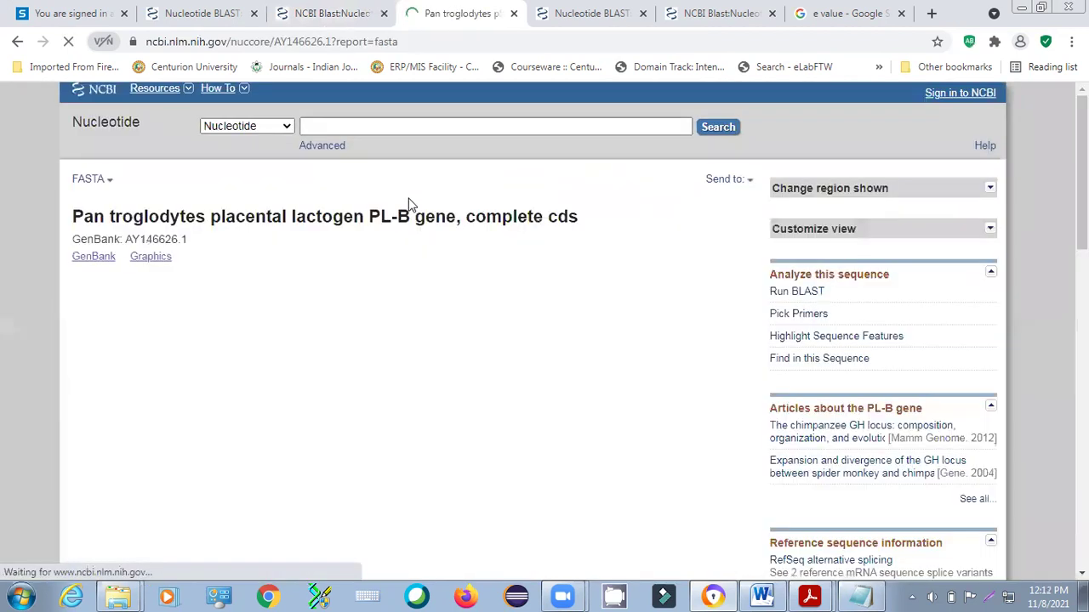
pyautogui.scroll(-3, 73, 115)
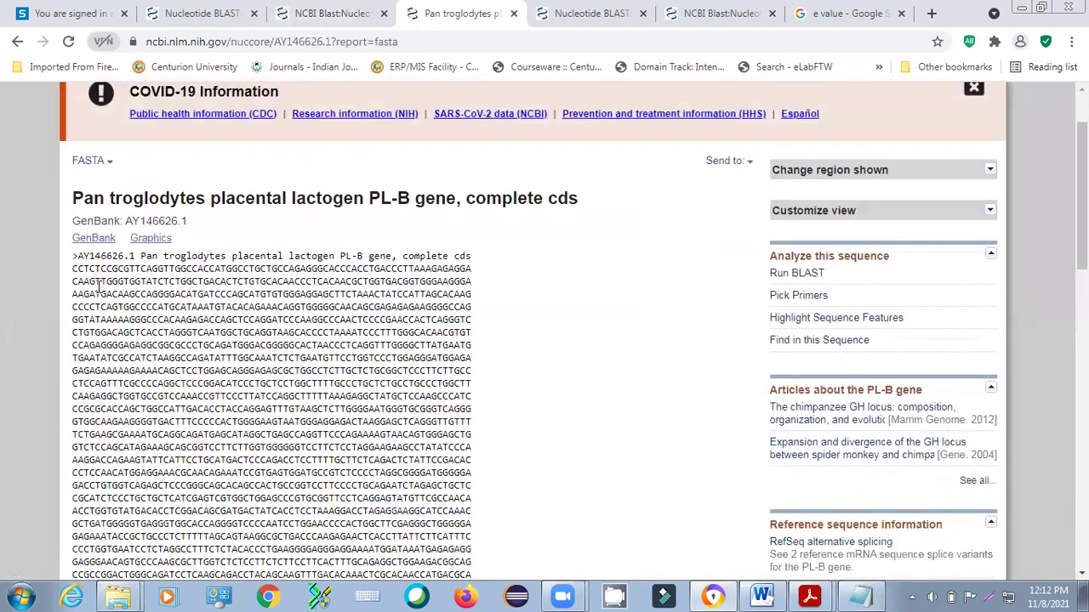
pyautogui.moveTo(73, 110); pyautogui.dragTo(240, 483)
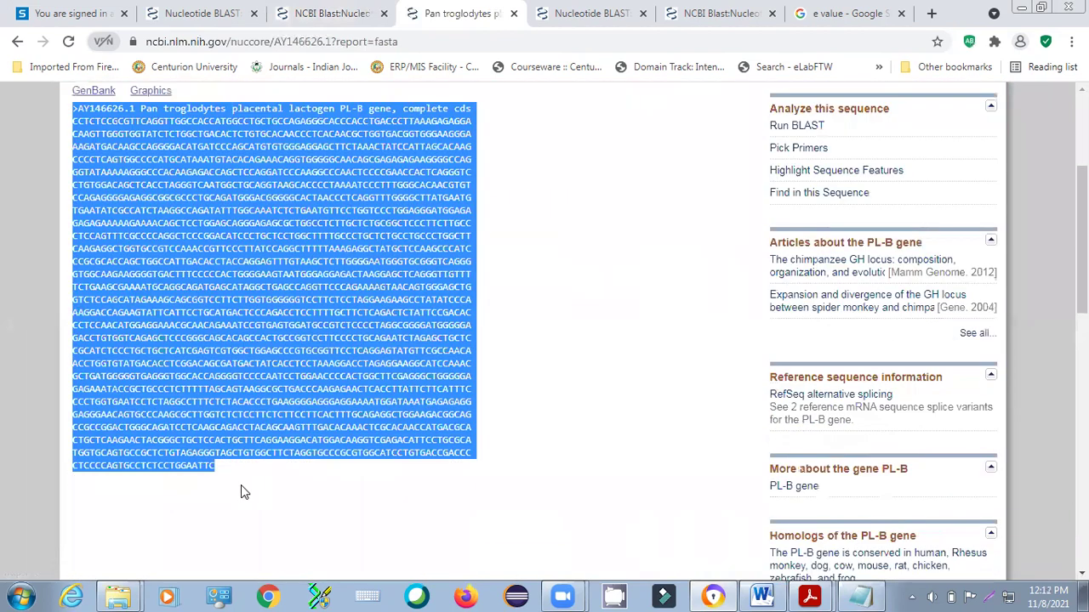
pyautogui.rightClick(238, 367)
pyautogui.click(277, 379)
# Step: Paste the chimpanzee PL-B sequence on a new line below the gorilla sequence in Notepad and review the combined file from its beginning
pyautogui.click(860, 596)
pyautogui.press('Return')
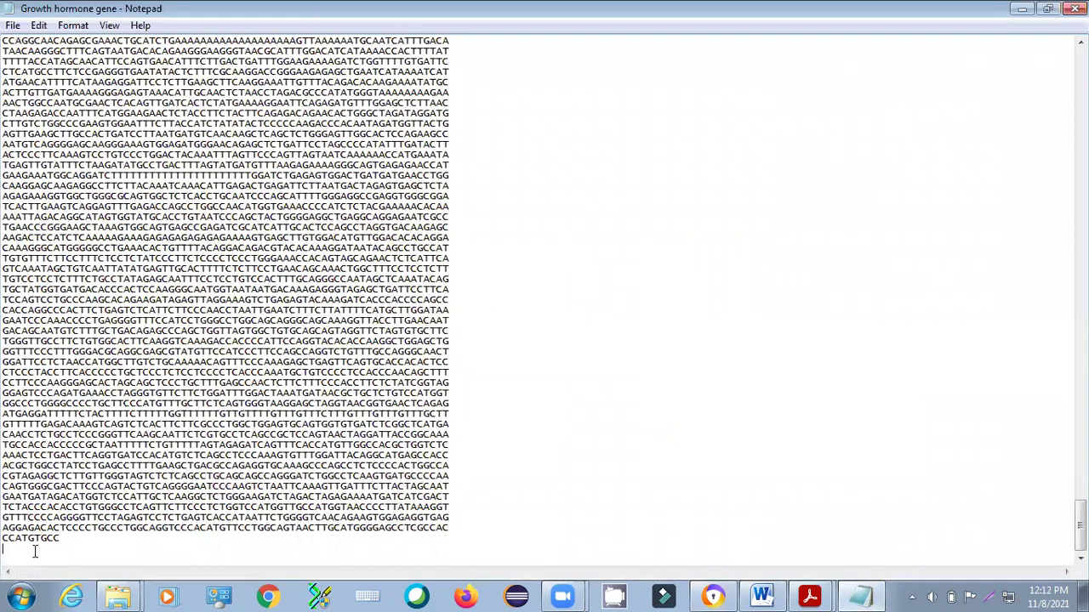
pyautogui.rightClick(30, 552)
pyautogui.click(68, 396)
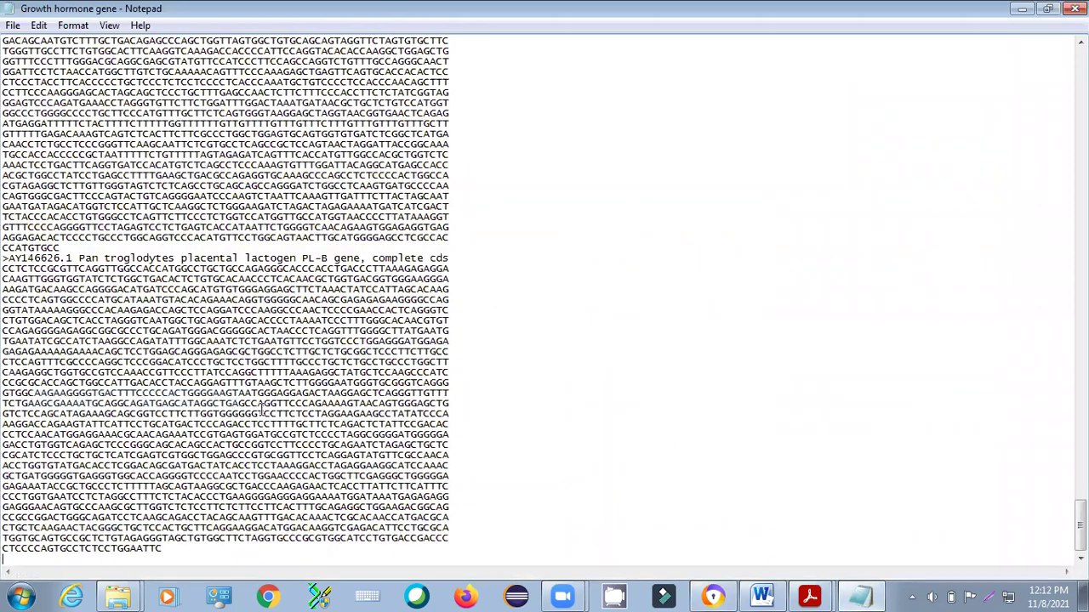
pyautogui.scroll(15, 492, 439)
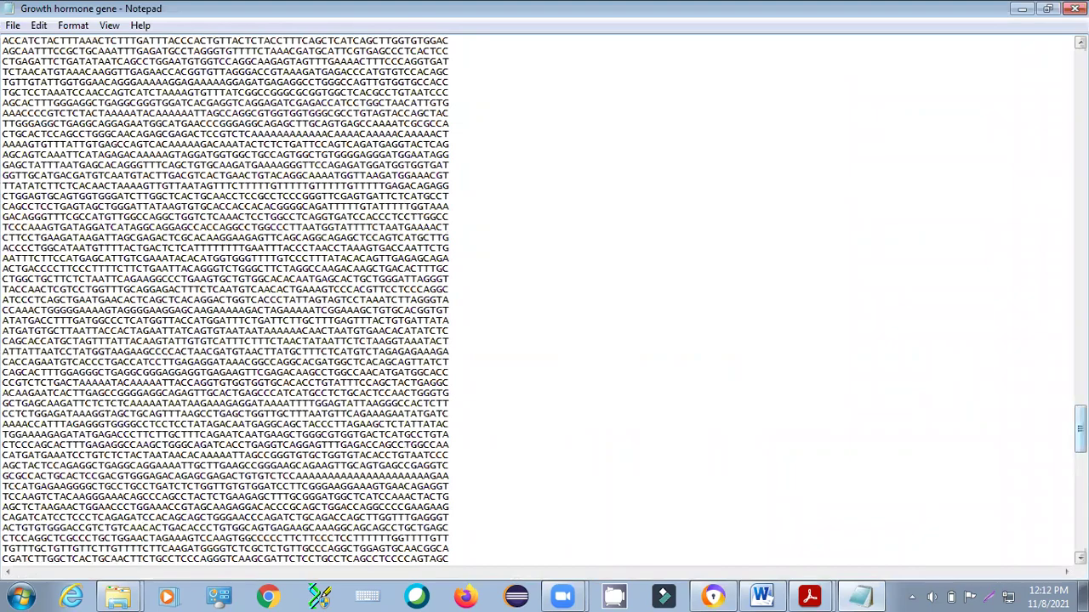
pyautogui.scroll(20, 776, 239)
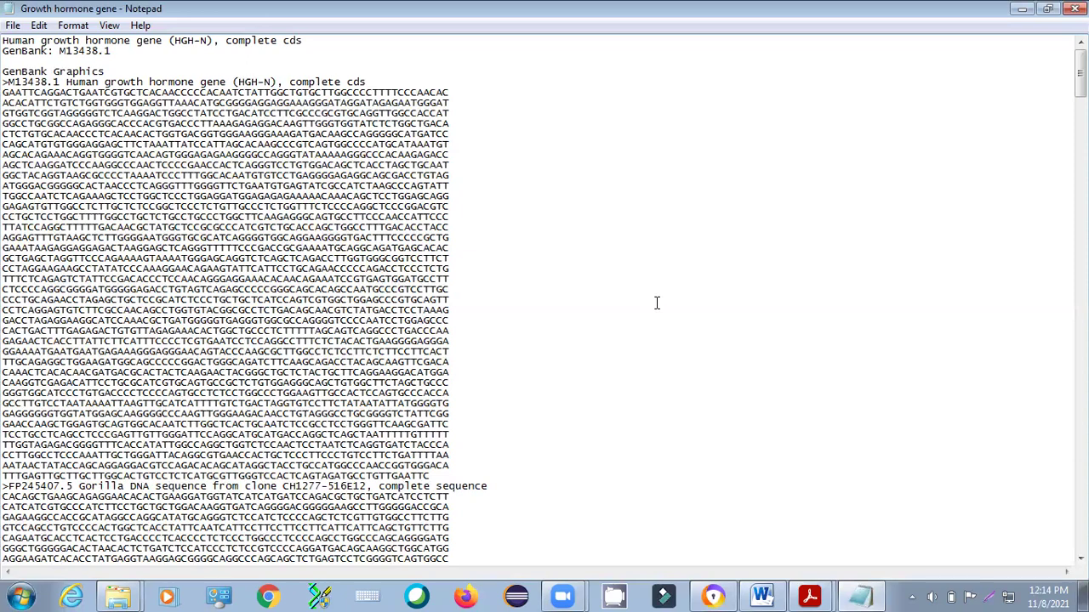
pyautogui.scroll(-2, 698, 336)
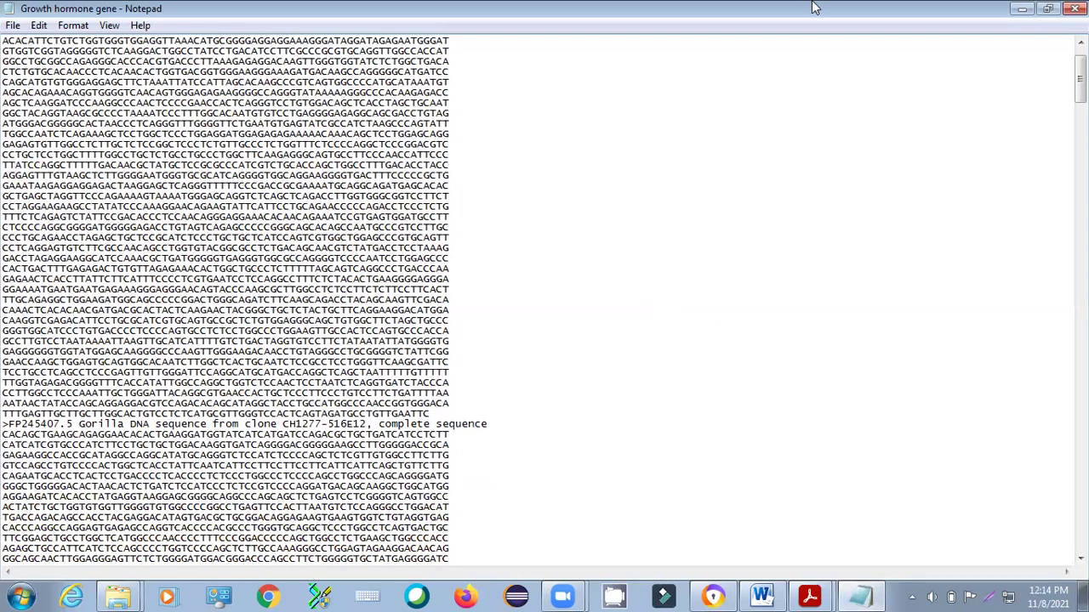